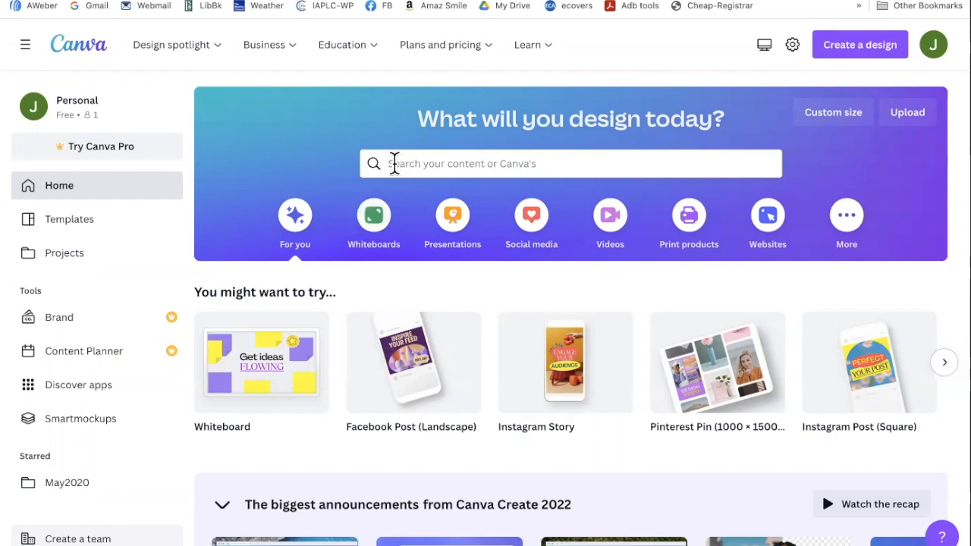
- Search Canva templates for 'media kit' and scroll through the template results
{"action": "type", "text": "m"}
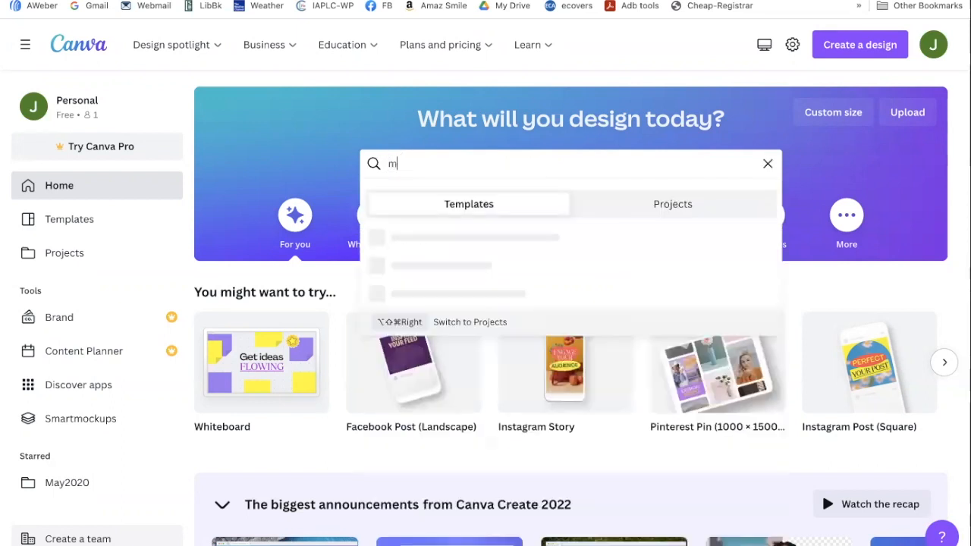
{"action": "type", "text": "edia kit"}
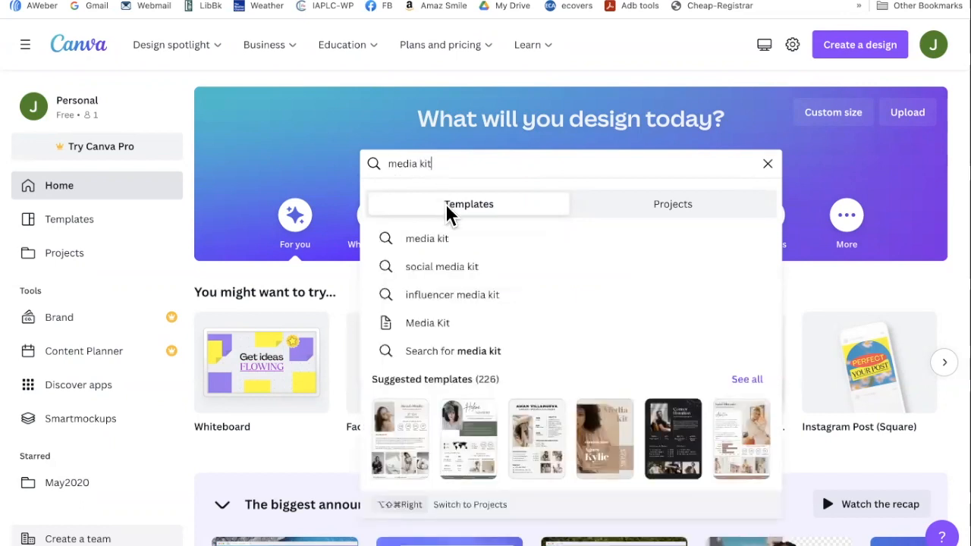
{"action": "left_click", "coordinate": [431, 242]}
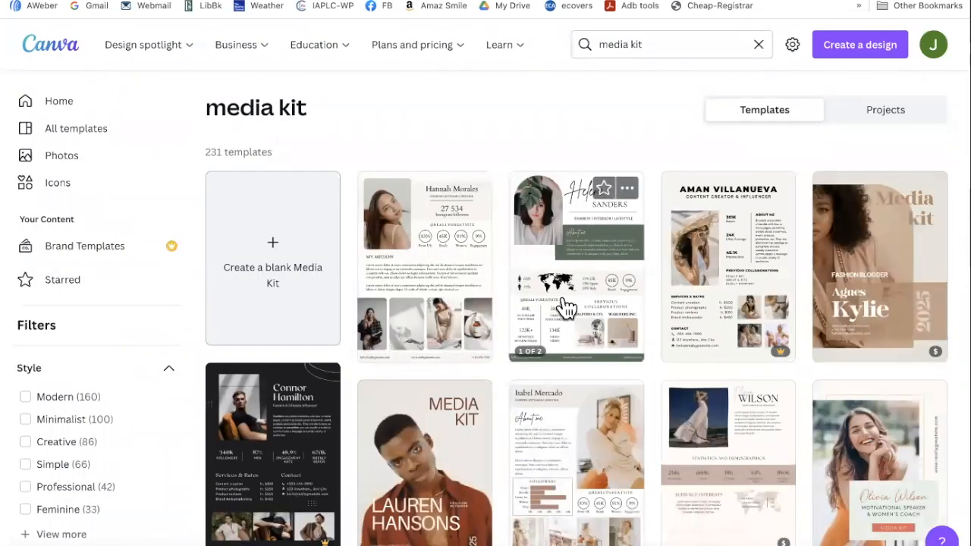
{"action": "scroll", "coordinate": [565, 307], "scroll_direction": "down", "scroll_amount": 2}
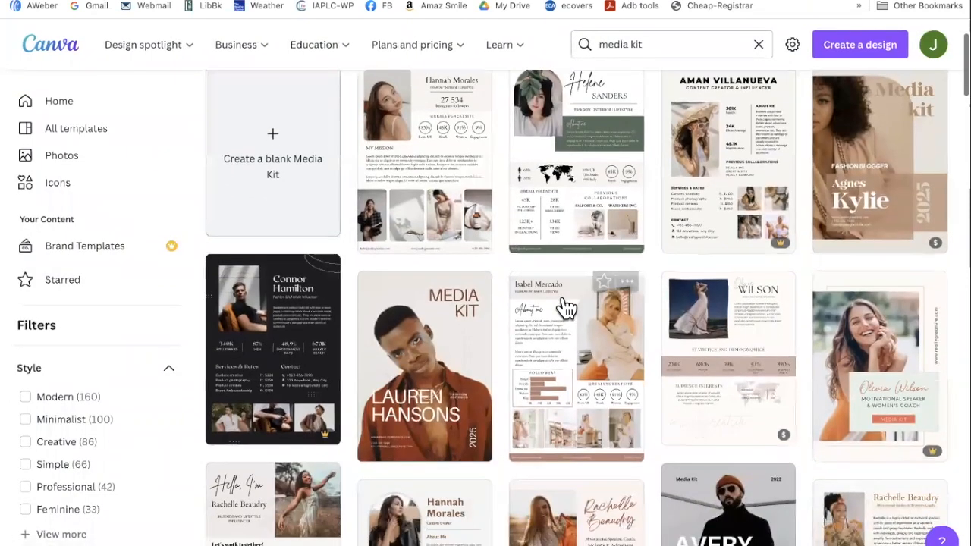
{"action": "scroll", "coordinate": [565, 307], "scroll_direction": "down", "scroll_amount": 2}
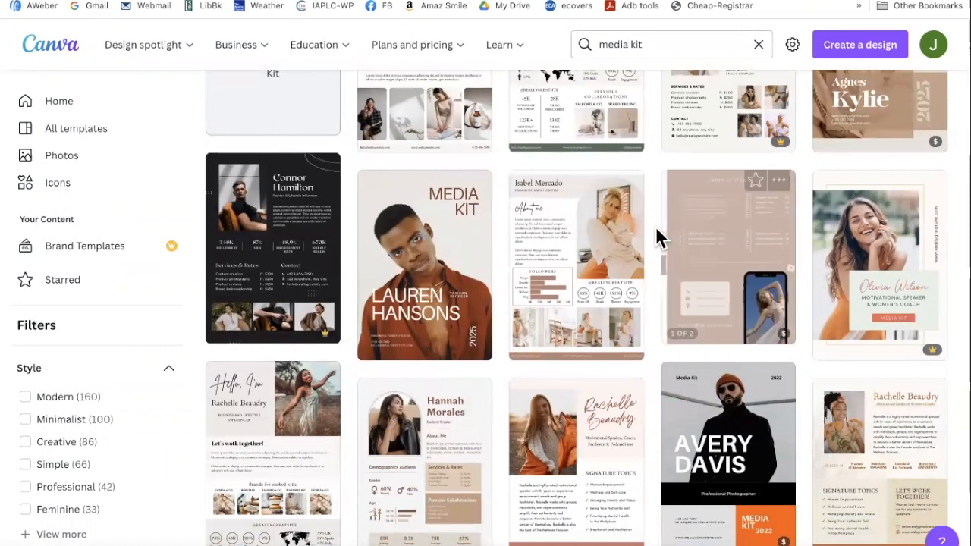
{"action": "scroll", "coordinate": [573, 135], "scroll_direction": "up", "scroll_amount": 2}
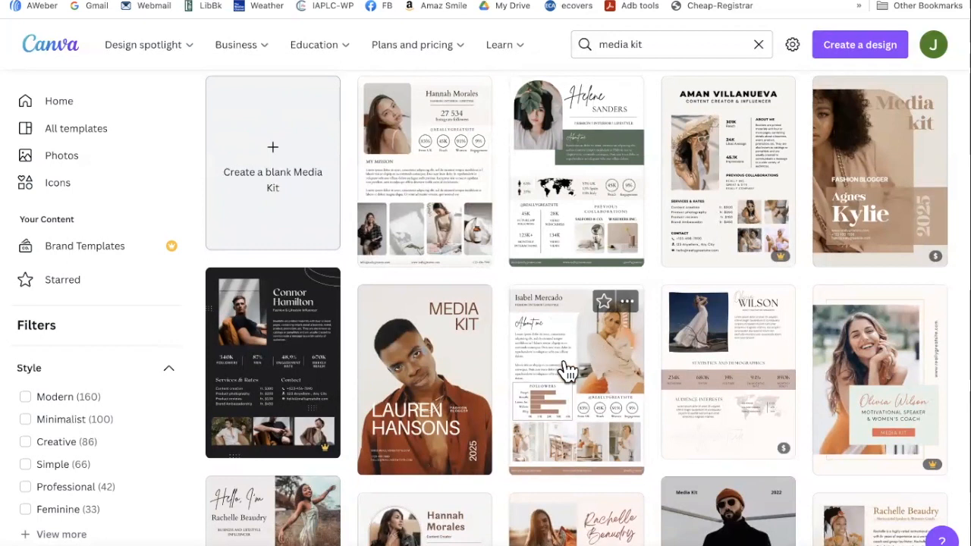
- Preview the beige media kit template with the Followers chart and dismiss the extension popup
{"action": "left_click", "coordinate": [597, 386]}
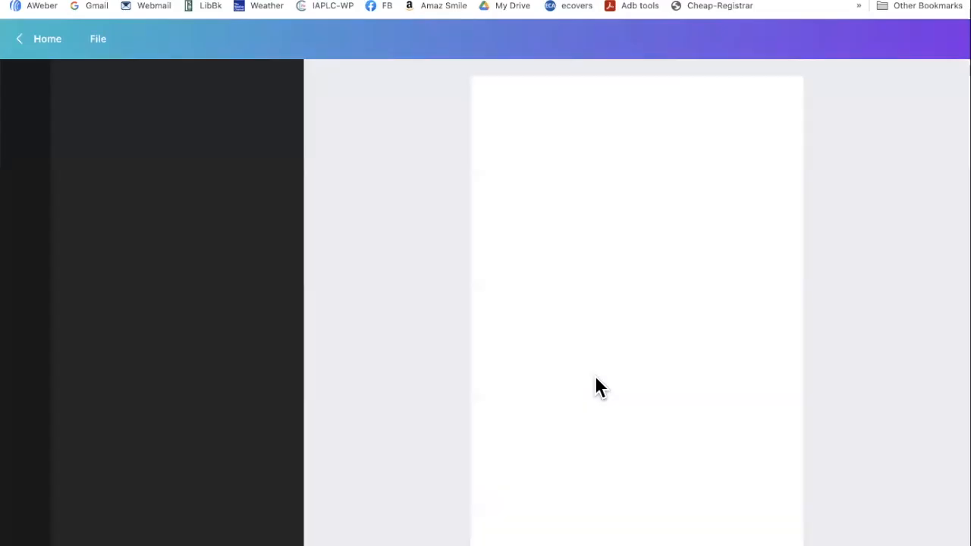
{"action": "left_click_drag", "start_coordinate": [762, 544], "coordinate": [779, 544]}
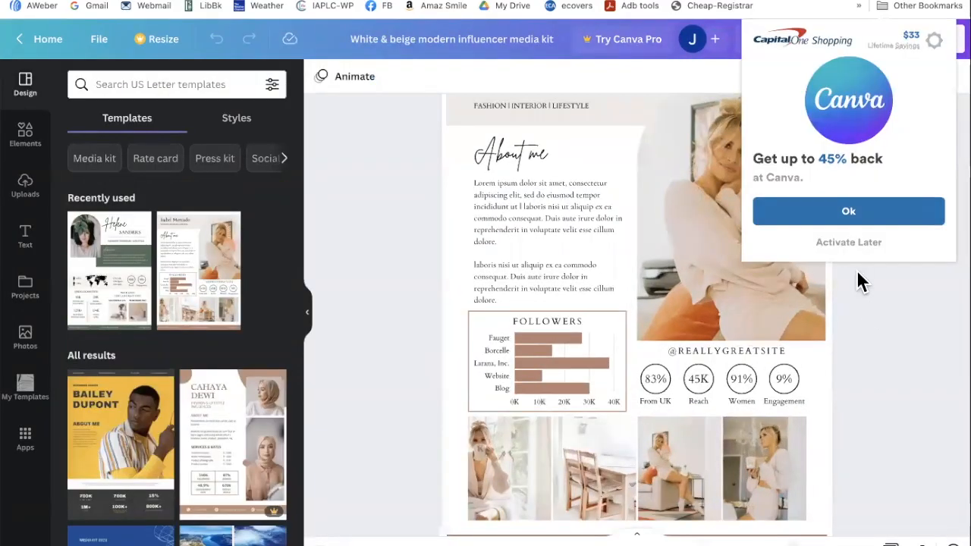
{"action": "left_click", "coordinate": [856, 243]}
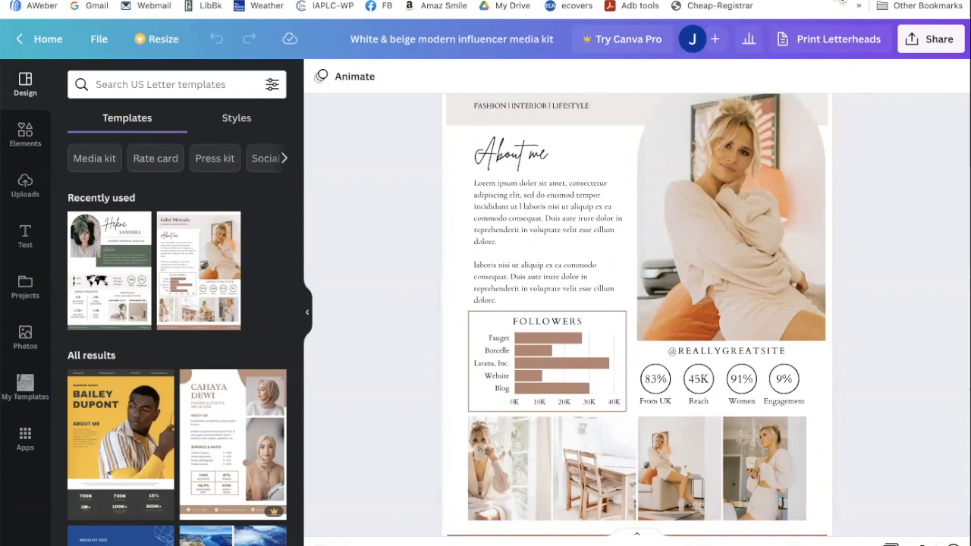
- Return to the media kit results and open the Blush Modern Speaker Coach template
{"action": "left_click", "coordinate": [804, 1]}
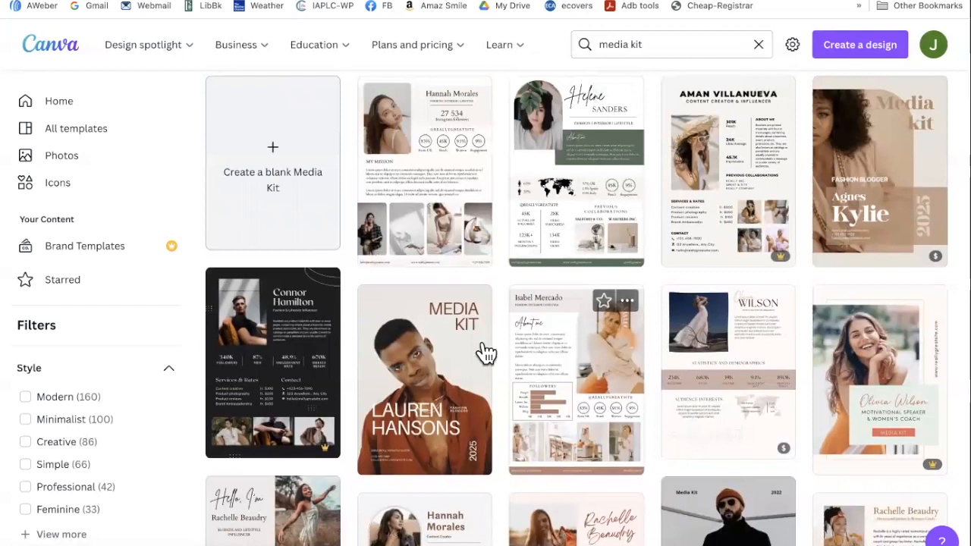
{"action": "scroll", "coordinate": [436, 374], "scroll_direction": "down", "scroll_amount": 1}
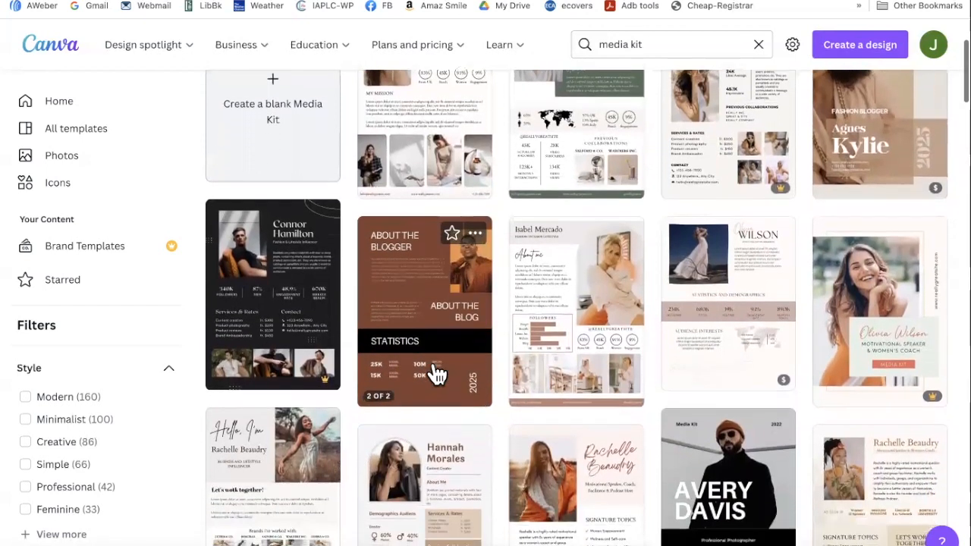
{"action": "scroll", "coordinate": [436, 374], "scroll_direction": "down", "scroll_amount": 2}
{"action": "scroll", "coordinate": [436, 374], "scroll_direction": "down", "scroll_amount": 1}
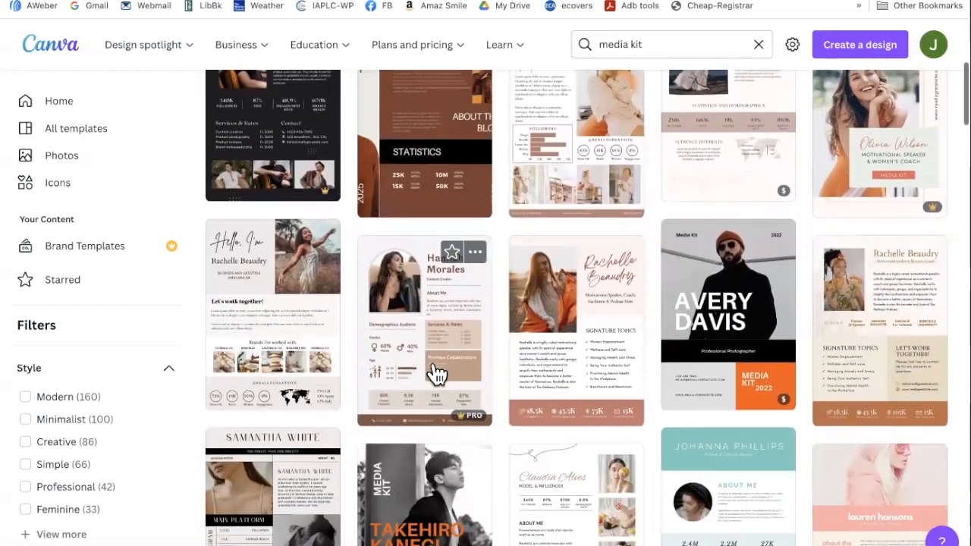
{"action": "left_click", "coordinate": [580, 361]}
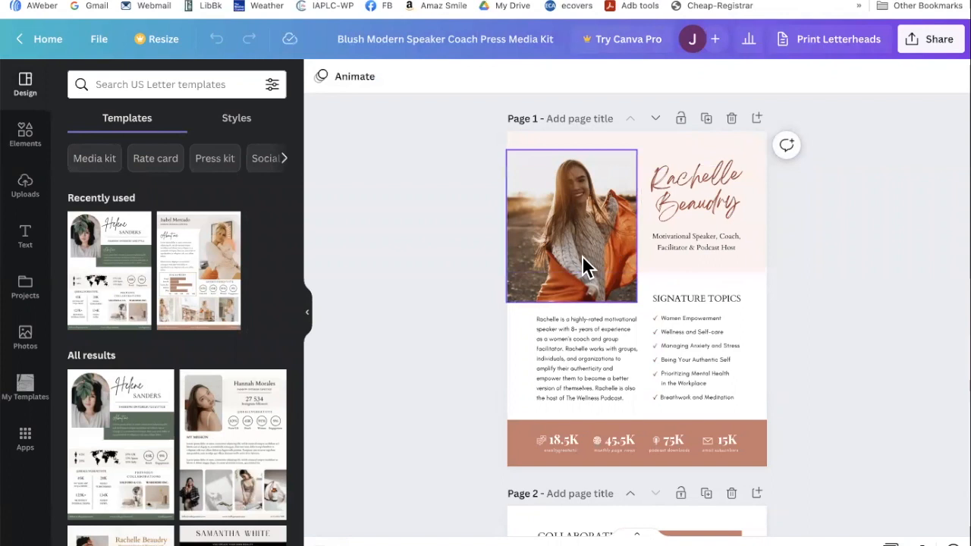
- Zoom in on page 1 of the Blush Speaker Coach media kit and select the name heading
{"action": "left_click_drag", "start_coordinate": [779, 545], "coordinate": [788, 545]}
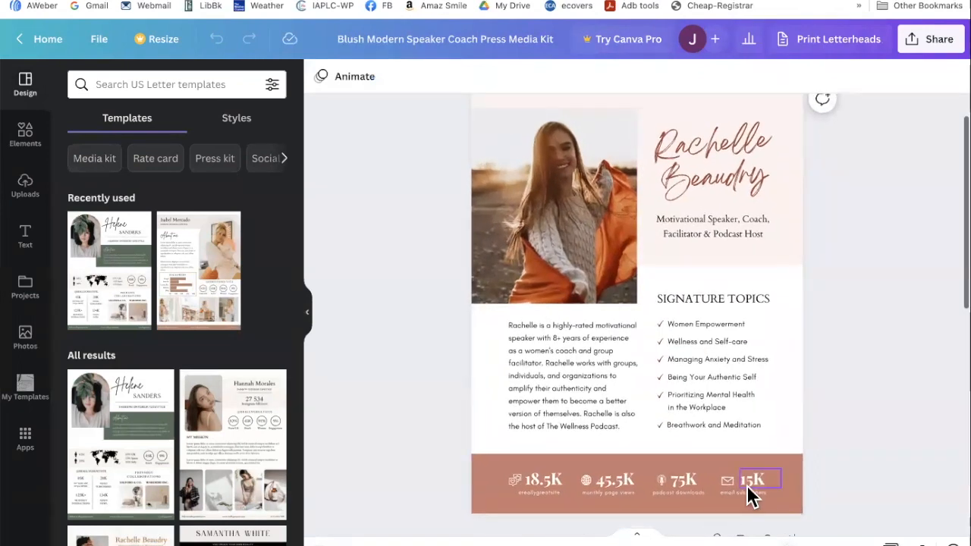
{"action": "scroll", "coordinate": [667, 236], "scroll_direction": "up", "scroll_amount": 1}
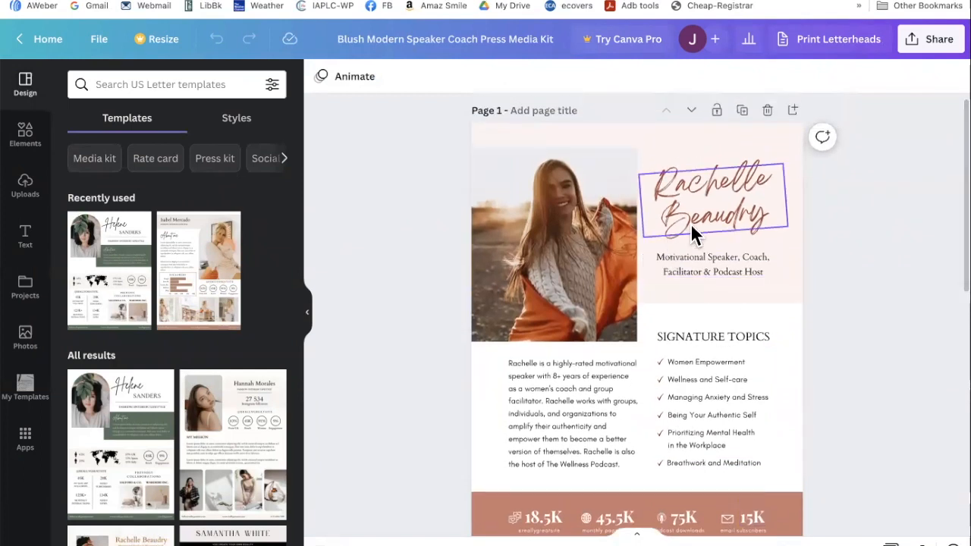
{"action": "left_click", "coordinate": [690, 223]}
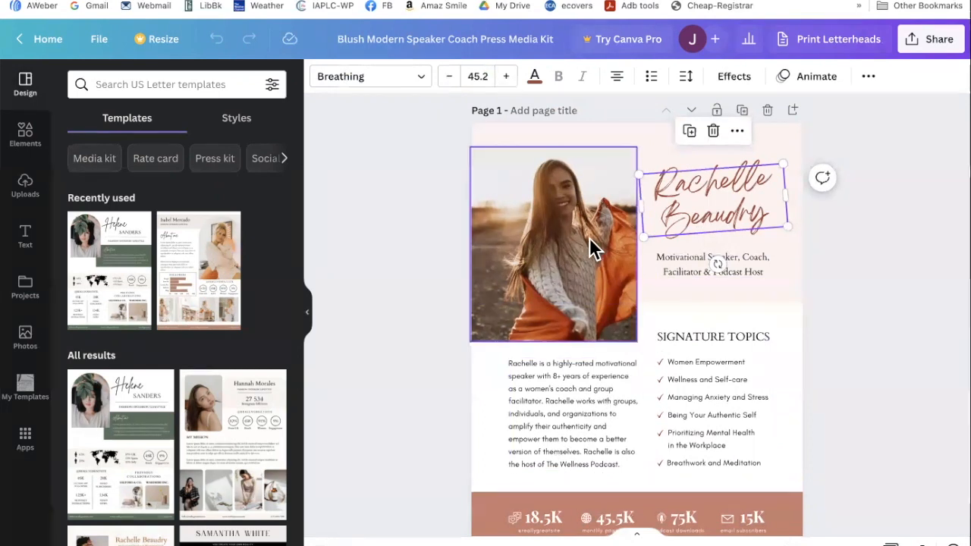
- Make the name heading and the stats band raspberry pink (#b02d6a)
{"action": "double_click", "coordinate": [675, 220]}
{"action": "left_click", "coordinate": [534, 77]}
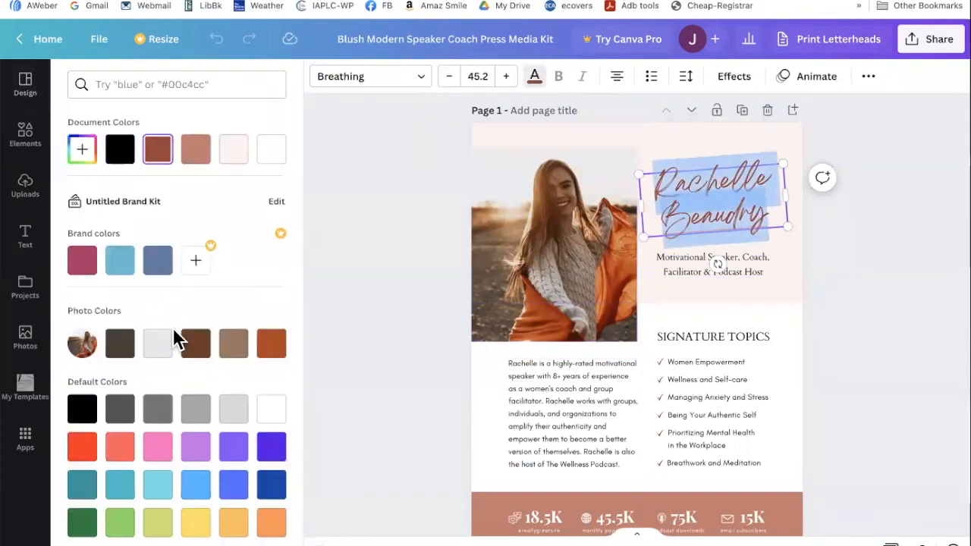
{"action": "left_click", "coordinate": [81, 265]}
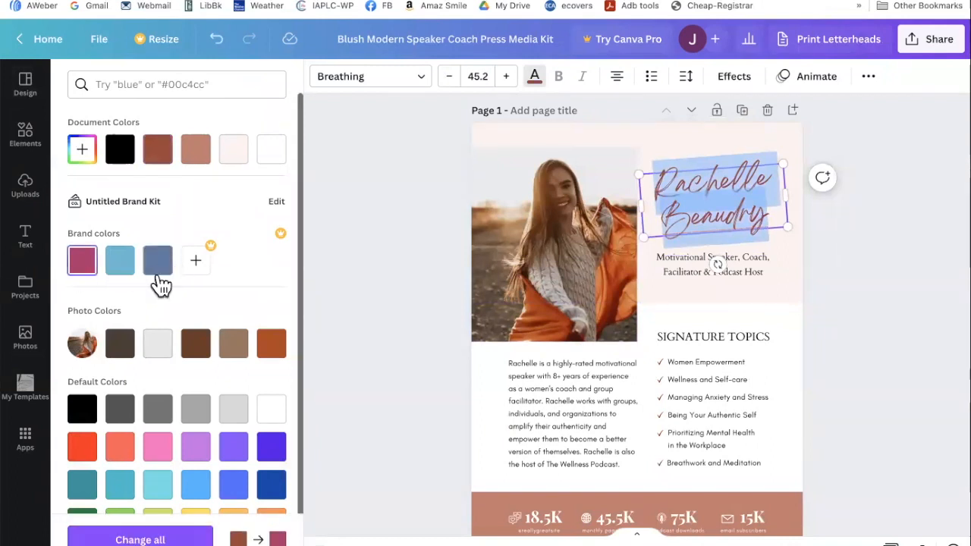
{"action": "left_click", "coordinate": [486, 520]}
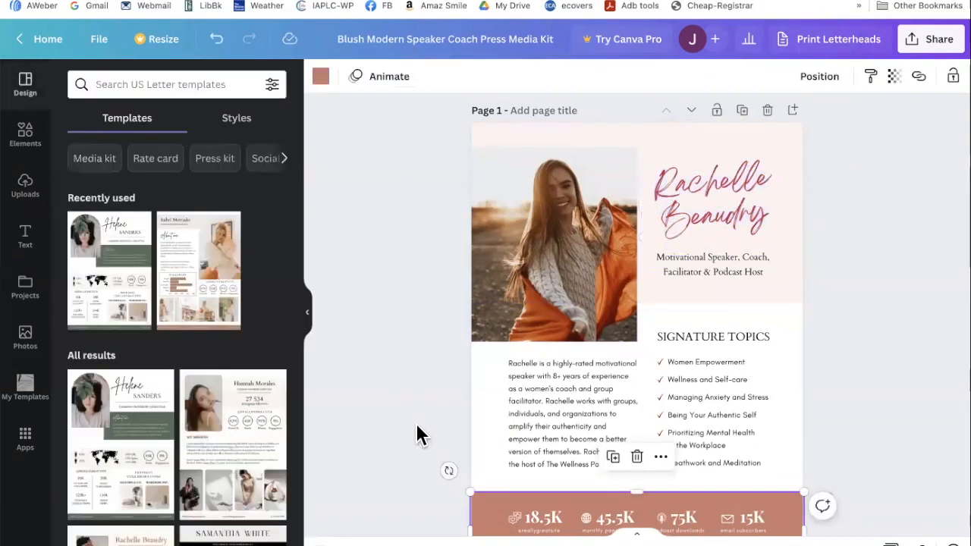
{"action": "left_click", "coordinate": [320, 76]}
{"action": "left_click", "coordinate": [82, 298]}
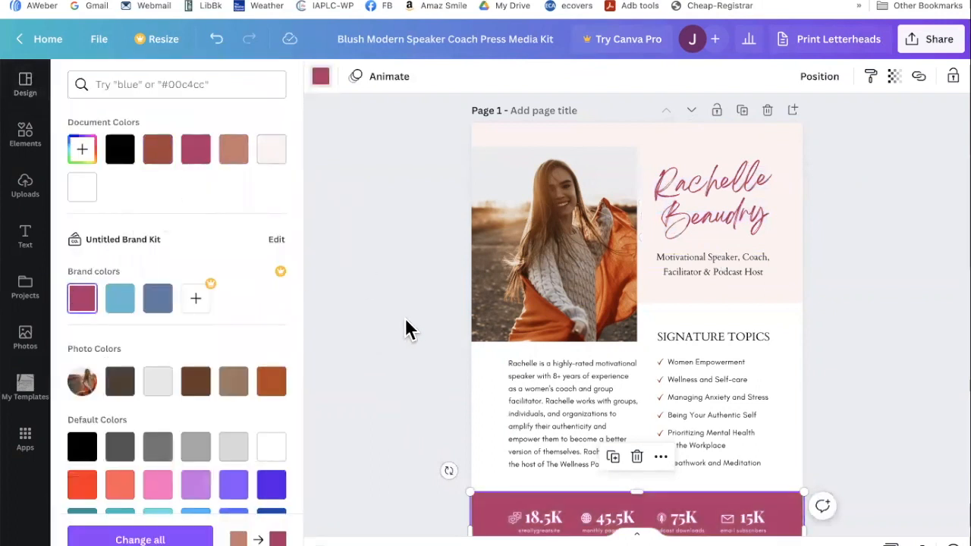
{"action": "left_click", "coordinate": [438, 318]}
- Make page 2's Client Feedback box, bottom bar and Get in Touch! heading raspberry pink
{"action": "scroll", "coordinate": [465, 323], "scroll_direction": "down", "scroll_amount": 10}
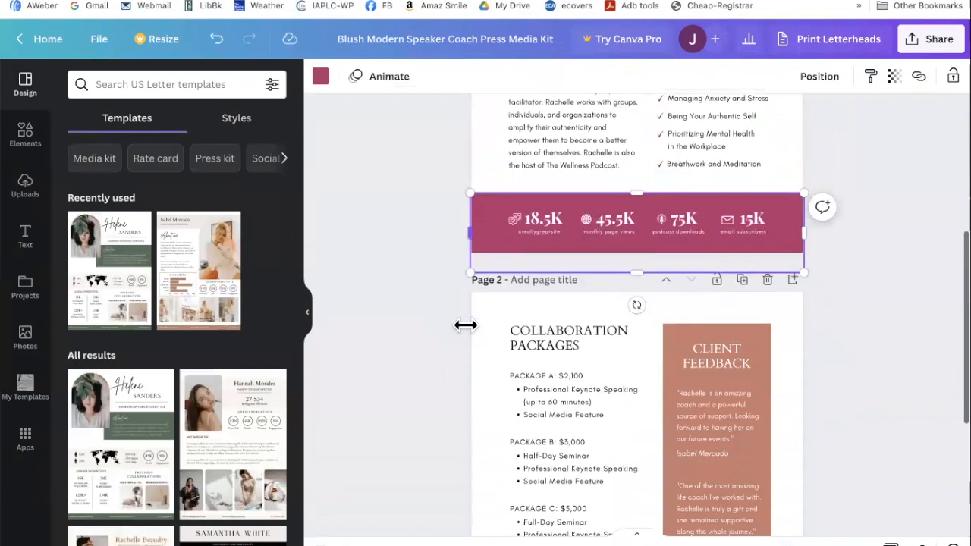
{"action": "left_click", "coordinate": [755, 342]}
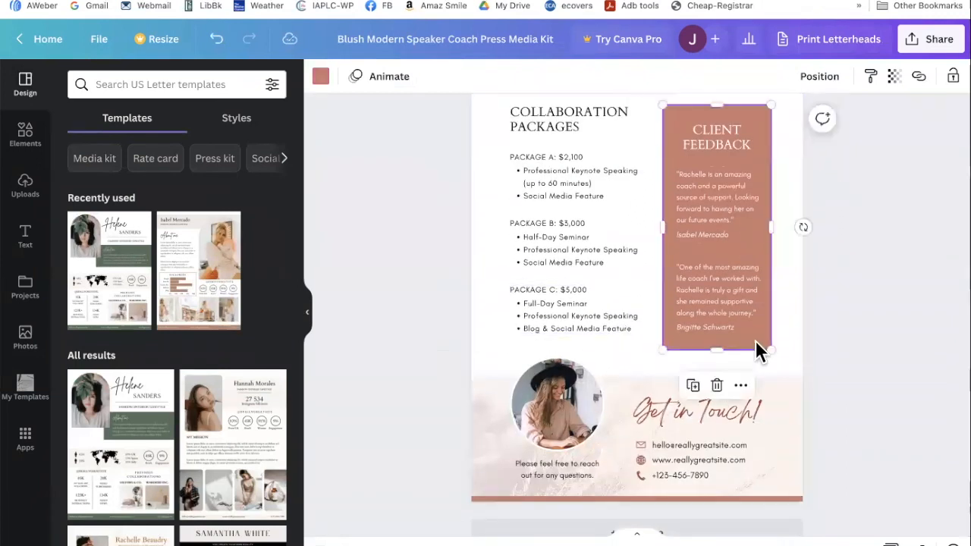
{"action": "left_click", "coordinate": [321, 78]}
{"action": "left_click", "coordinate": [79, 302]}
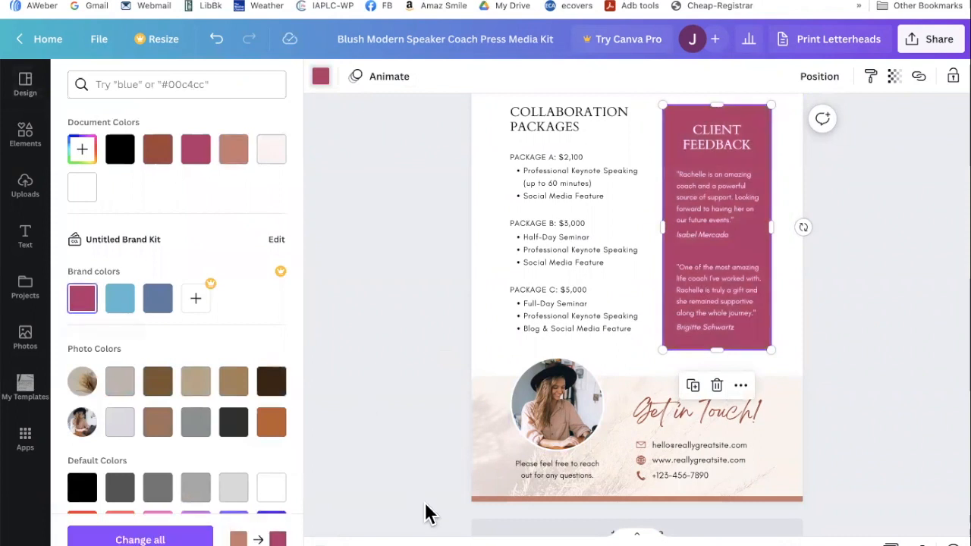
{"action": "left_click", "coordinate": [475, 499]}
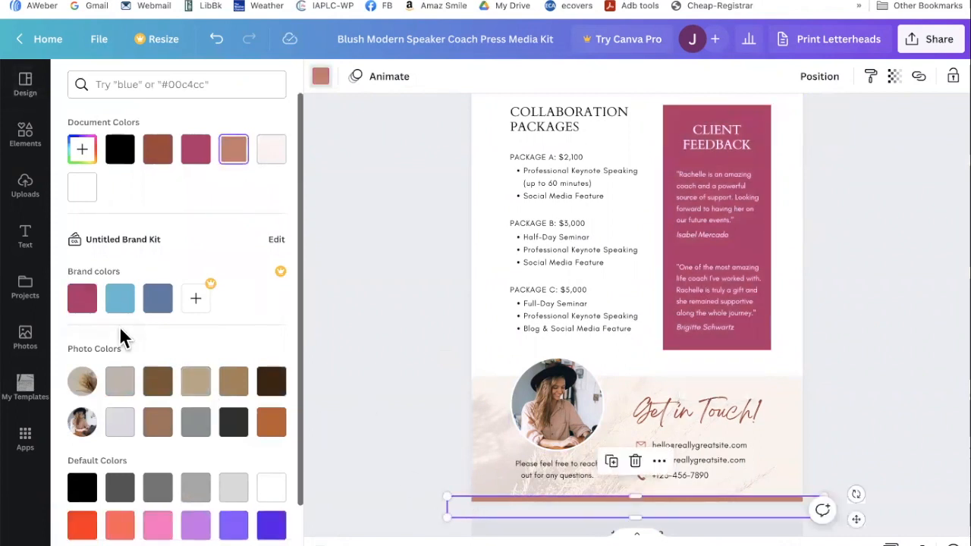
{"action": "left_click", "coordinate": [84, 299]}
{"action": "left_click", "coordinate": [651, 410]}
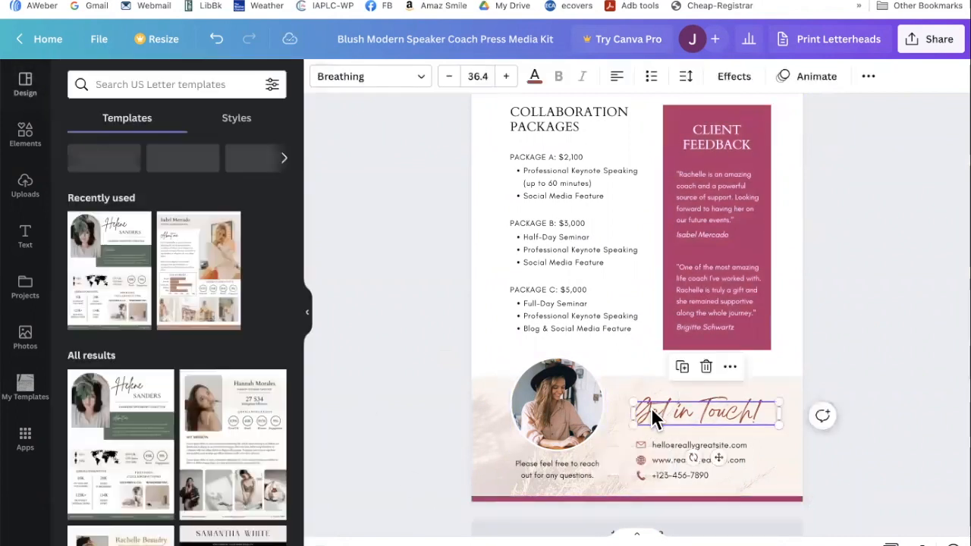
{"action": "left_click", "coordinate": [535, 78]}
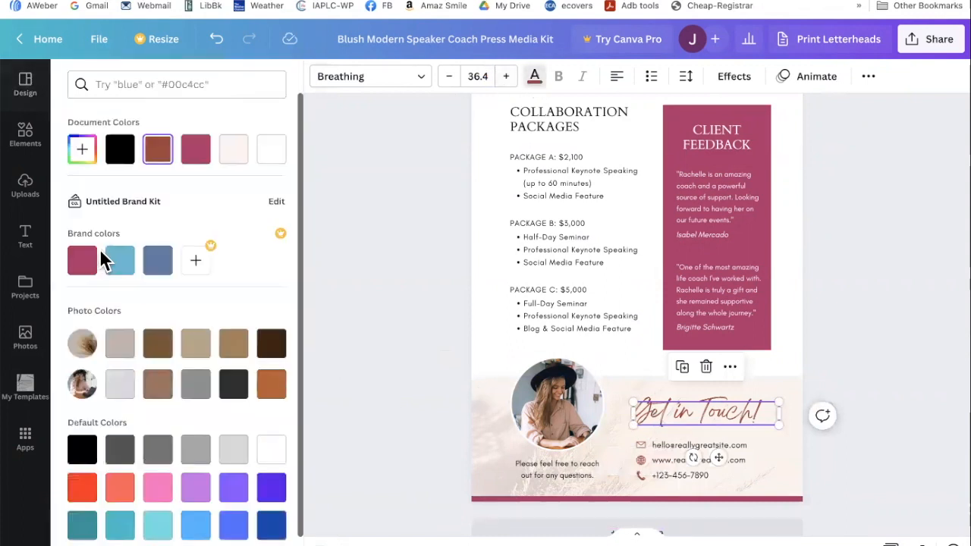
{"action": "left_click", "coordinate": [76, 262]}
{"action": "scroll", "coordinate": [427, 211], "scroll_direction": "up", "scroll_amount": 10}
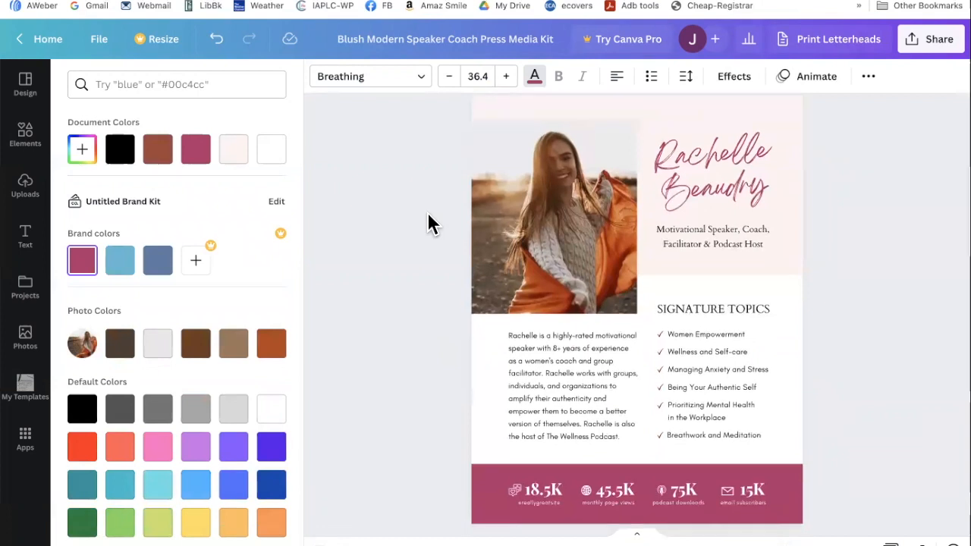
{"action": "scroll", "coordinate": [427, 211], "scroll_direction": "up", "scroll_amount": 1}
- Replace the sample script name heading with the speaker's full name
{"action": "left_click", "coordinate": [703, 213]}
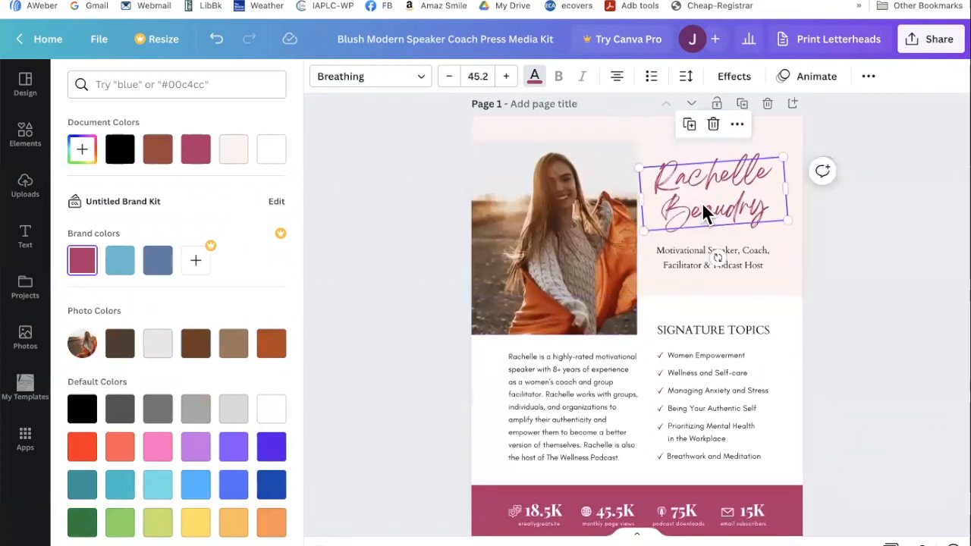
{"action": "double_click", "coordinate": [702, 205]}
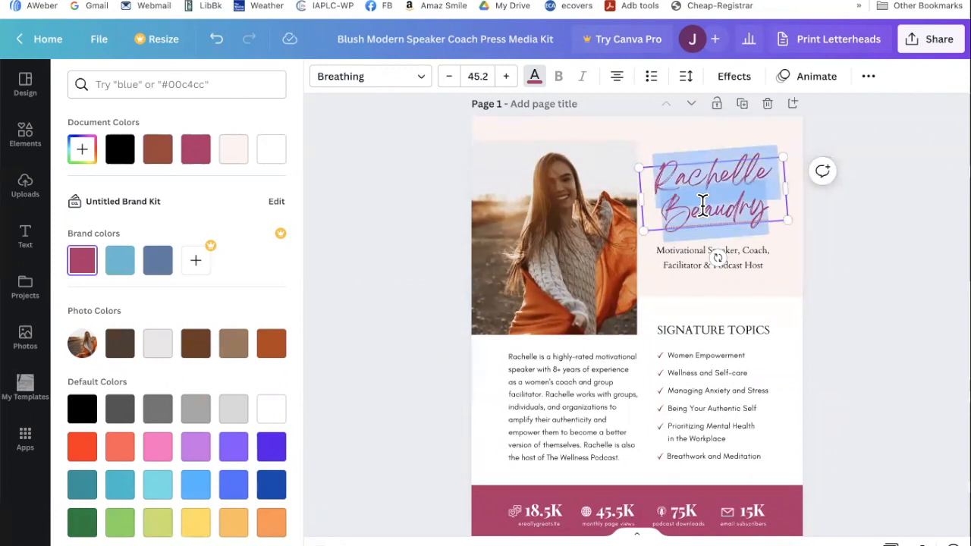
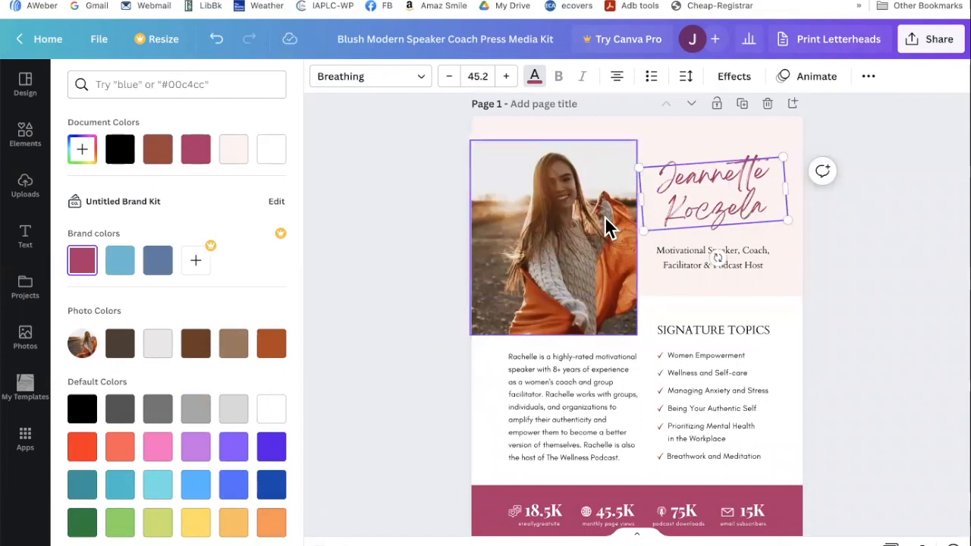
{"action": "left_click", "coordinate": [565, 236]}
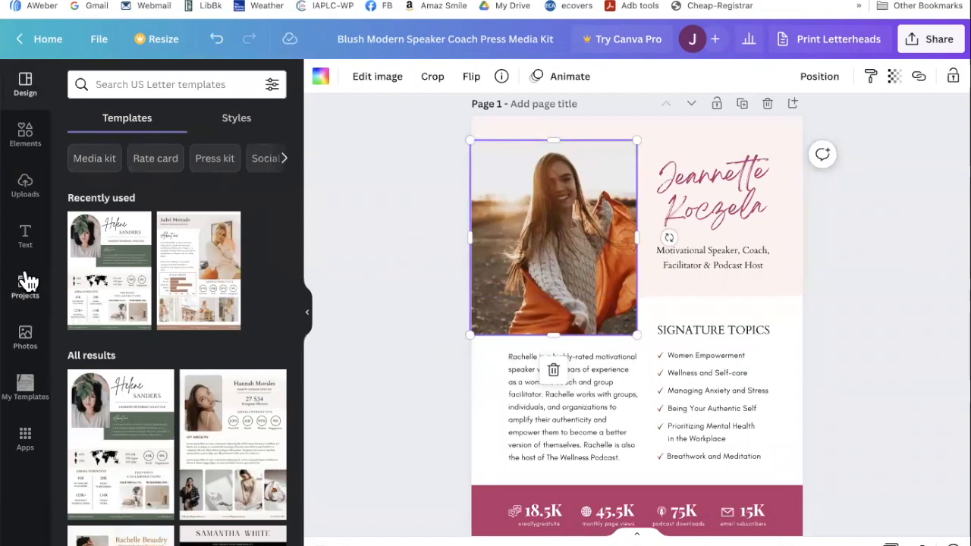
- Drop the speaker's uploaded portrait into the photo frame and resize it
{"action": "left_click", "coordinate": [20, 340]}
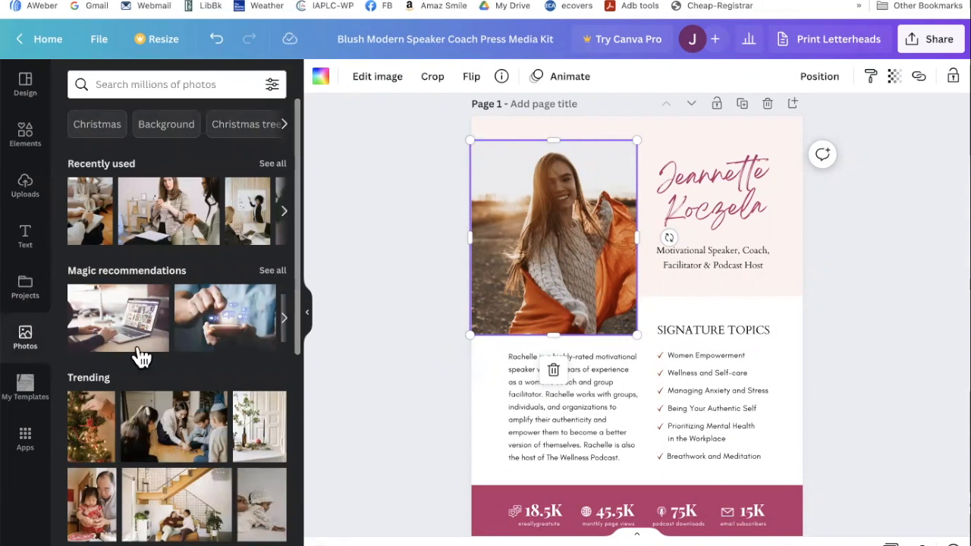
{"action": "left_click", "coordinate": [25, 185]}
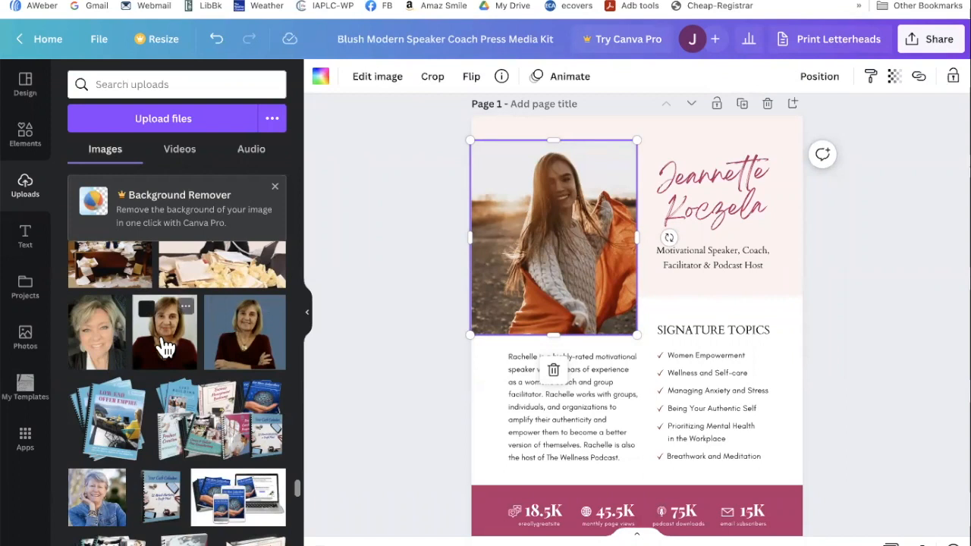
{"action": "left_click_drag", "start_coordinate": [165, 347], "coordinate": [513, 261]}
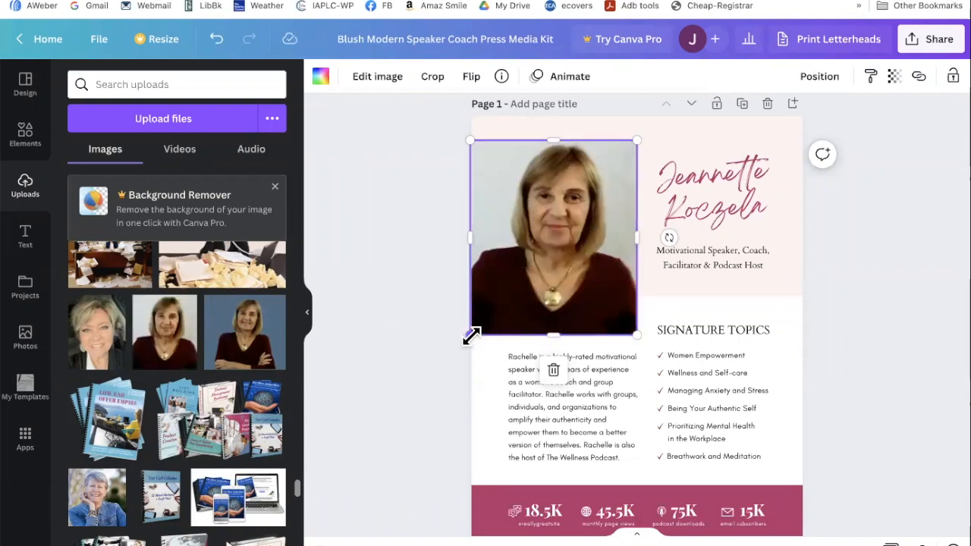
{"action": "left_click_drag", "start_coordinate": [477, 329], "coordinate": [494, 317]}
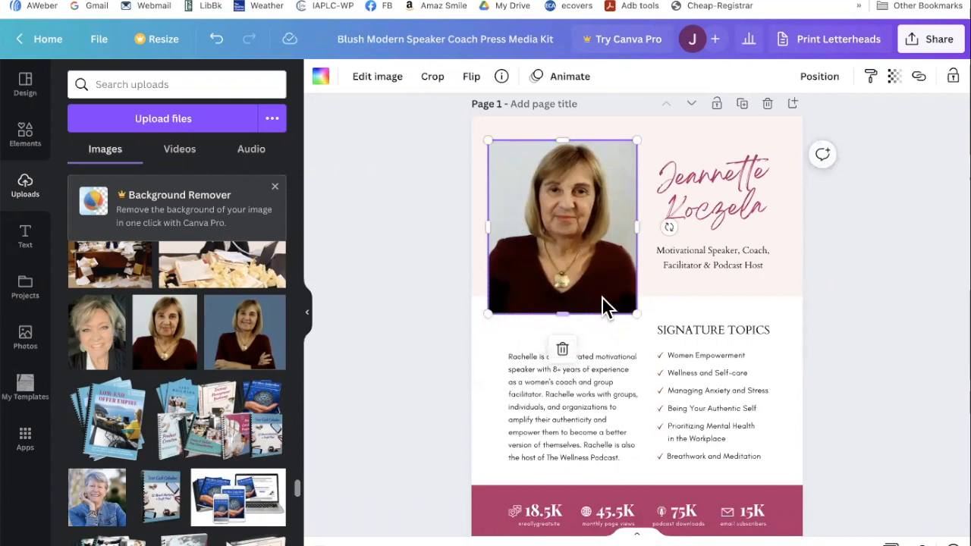
- Resize the pink header background block to fit beside the portrait
{"action": "left_click", "coordinate": [702, 282]}
{"action": "left_click_drag", "start_coordinate": [641, 294], "coordinate": [641, 303]}
{"action": "left_click", "coordinate": [678, 260]}
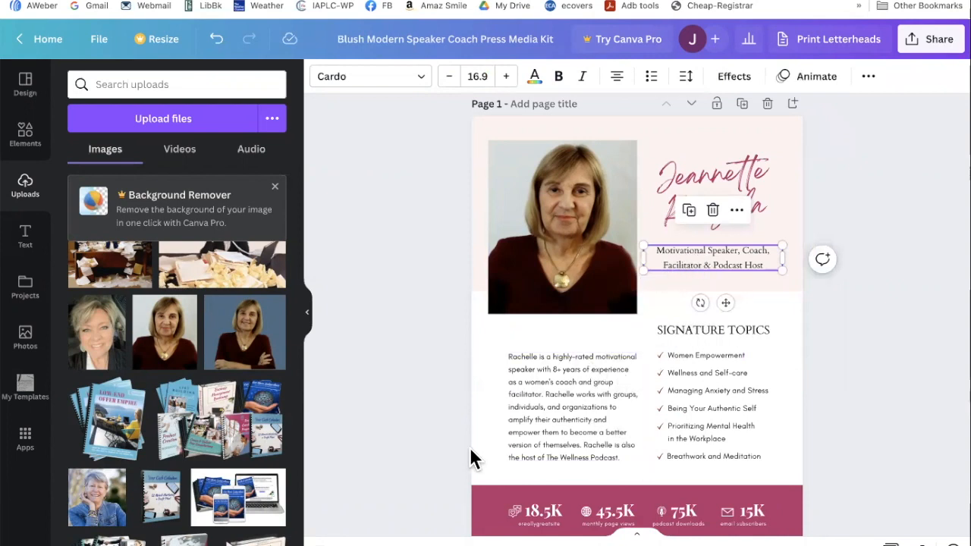
- Delete the four statistics figures from the bottom pink bar, keeping the bar itself
{"action": "scroll", "coordinate": [439, 436], "scroll_direction": "down", "scroll_amount": 2}
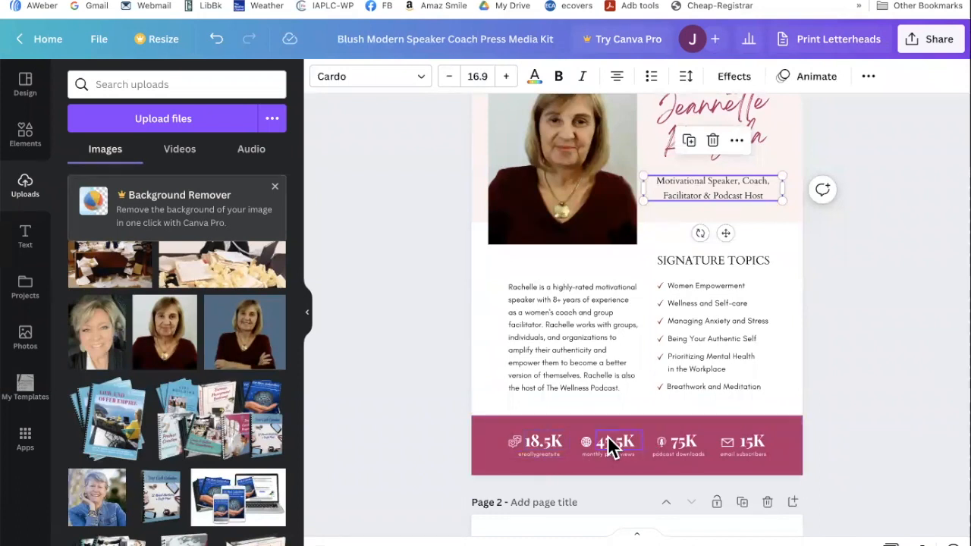
{"action": "left_click_drag", "start_coordinate": [453, 435], "coordinate": [793, 459]}
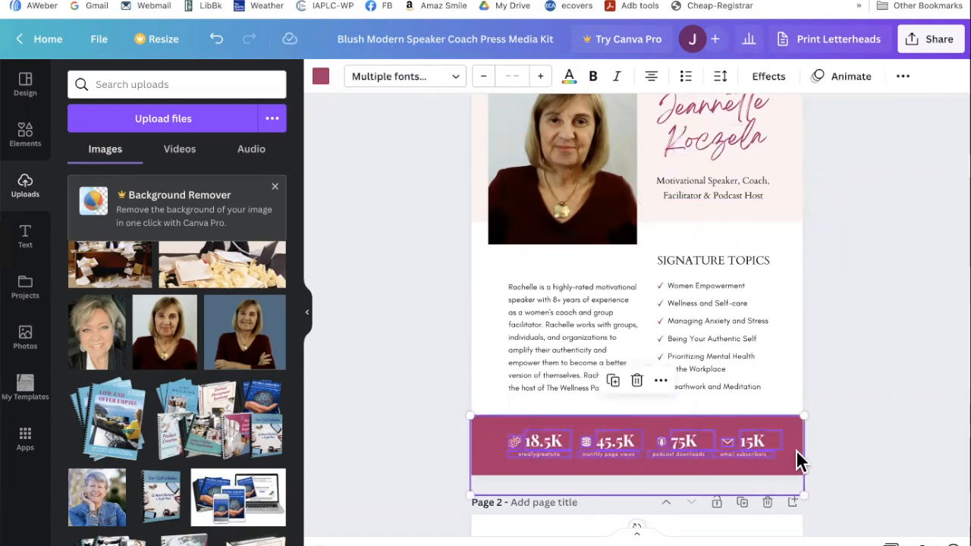
{"action": "left_click", "coordinate": [796, 450], "text": "shift"}
{"action": "key", "text": "Delete"}
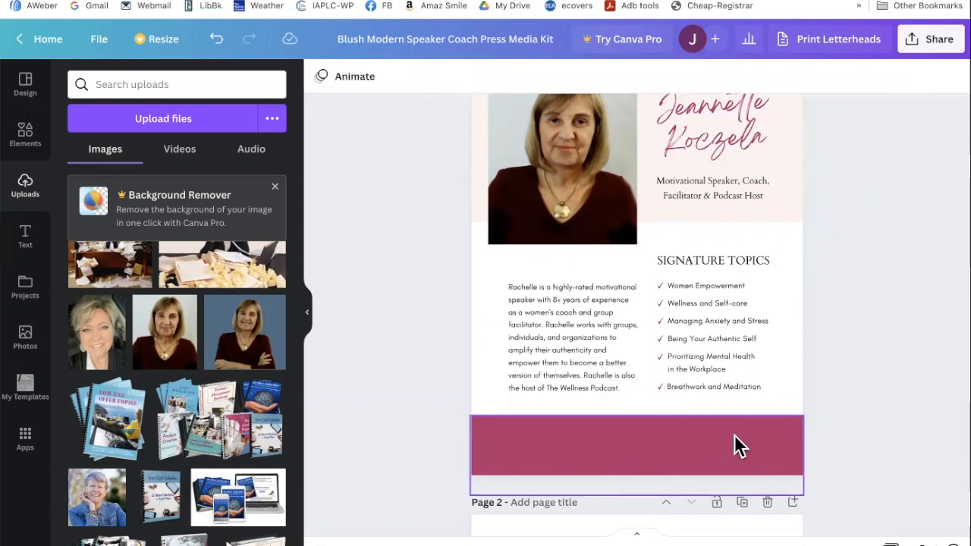
- Shorten the empty pink bar from its top to about 8.6 × 1.3
{"action": "left_click", "coordinate": [696, 446]}
{"action": "left_click_drag", "start_coordinate": [640, 417], "coordinate": [639, 452]}
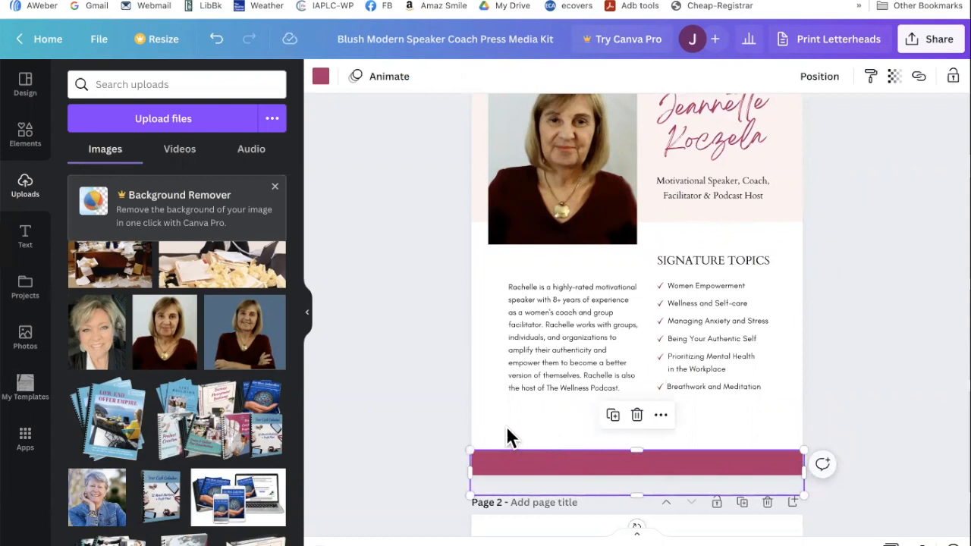
{"action": "left_click", "coordinate": [403, 442]}
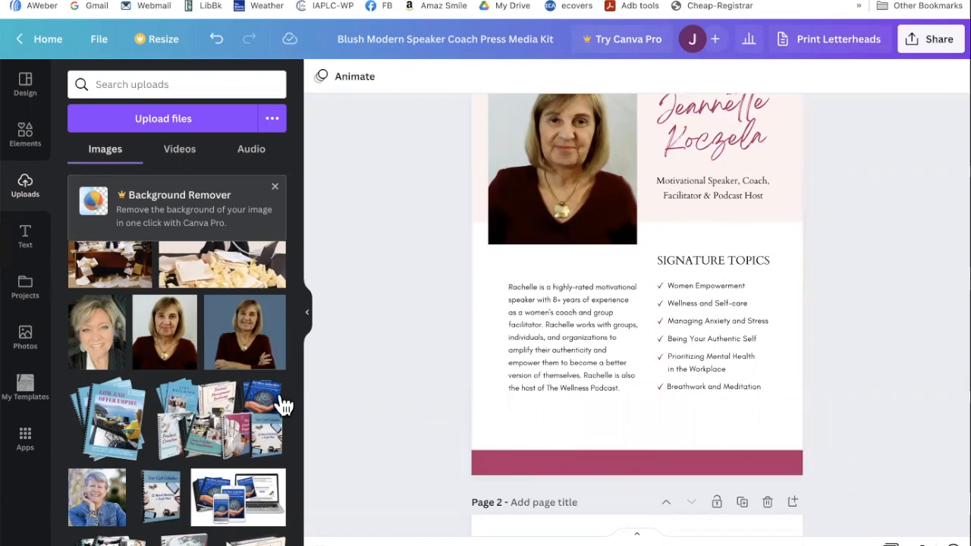
{"action": "scroll", "coordinate": [220, 377], "scroll_direction": "down", "scroll_amount": 5}
{"action": "scroll", "coordinate": [220, 377], "scroll_direction": "up", "scroll_amount": 15}
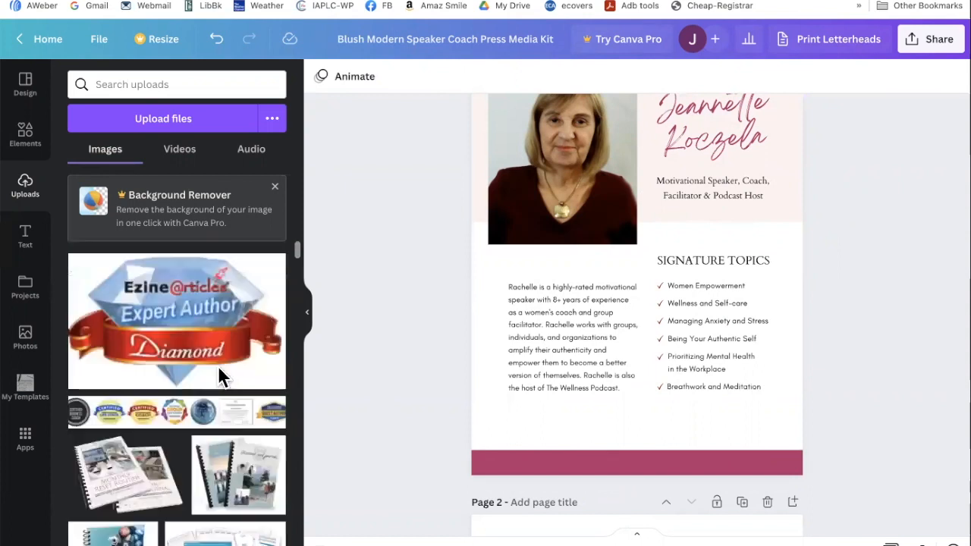
- Add the badge strip and Ezine diamond award images above the bottom pink band
{"action": "left_click", "coordinate": [173, 413]}
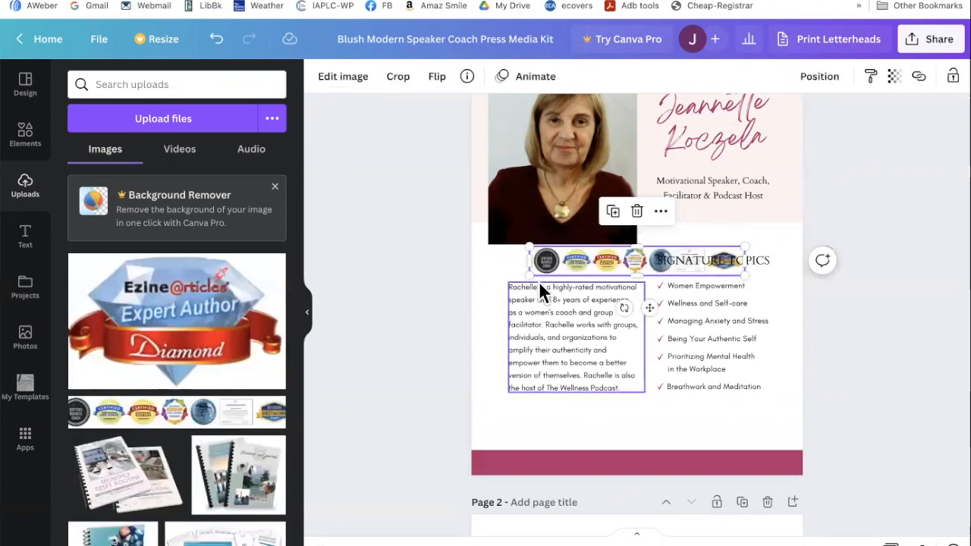
{"action": "mouse_move", "coordinate": [587, 251]}
{"action": "left_mouse_down"}
{"action": "mouse_move", "coordinate": [533, 426]}
{"action": "mouse_move", "coordinate": [543, 424]}
{"action": "left_mouse_up"}
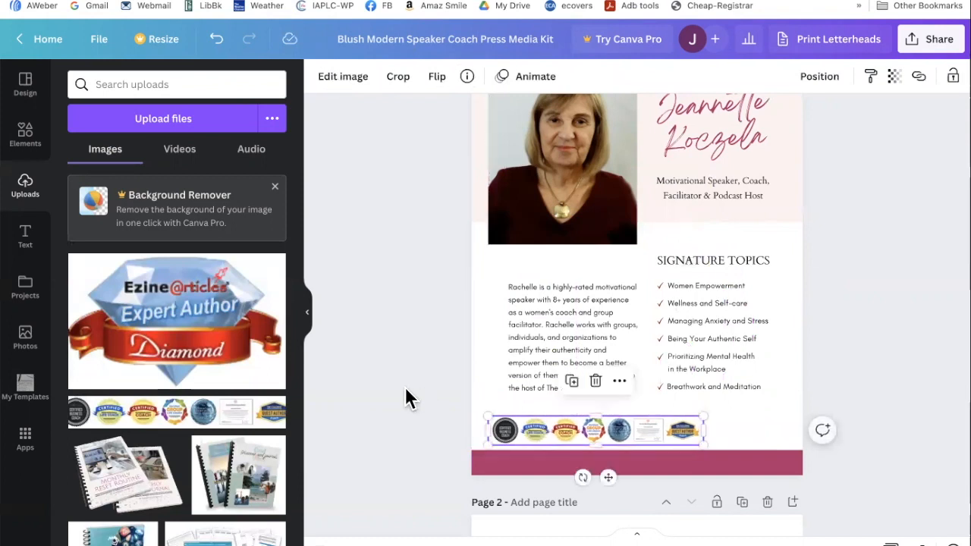
{"action": "left_click", "coordinate": [262, 373]}
{"action": "left_click_drag", "start_coordinate": [717, 213], "coordinate": [520, 267]}
{"action": "left_click_drag", "start_coordinate": [589, 286], "coordinate": [757, 428]}
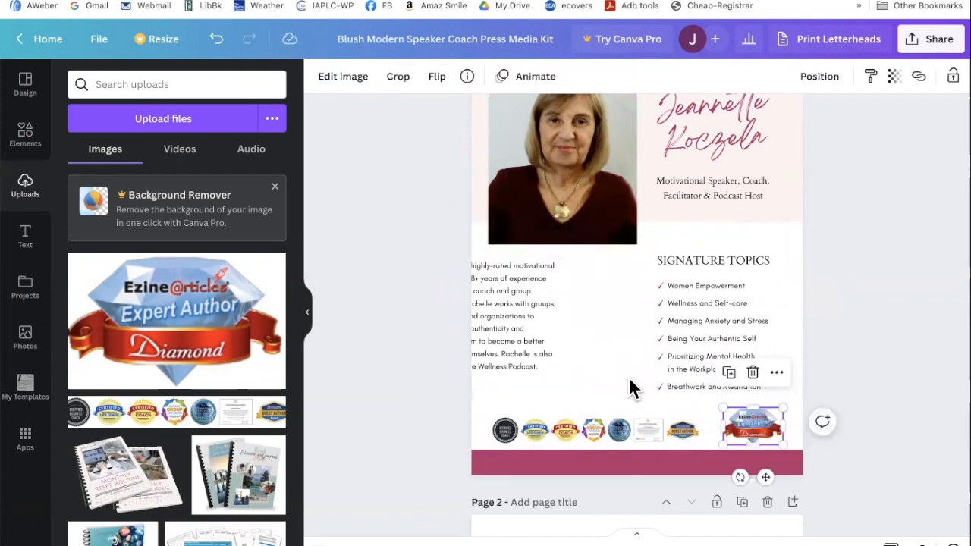
- Realign the bio paragraph and badges, then stretch the combined badge row across the page width
{"action": "left_click", "coordinate": [570, 337]}
{"action": "left_click_drag", "start_coordinate": [570, 337], "coordinate": [599, 337]}
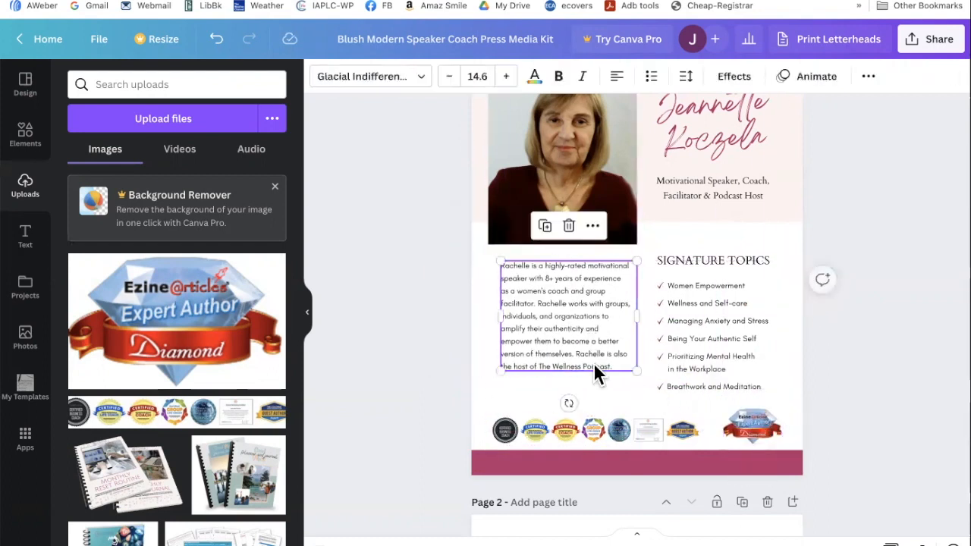
{"action": "left_click", "coordinate": [740, 427]}
{"action": "left_click_drag", "start_coordinate": [783, 408], "coordinate": [765, 423]}
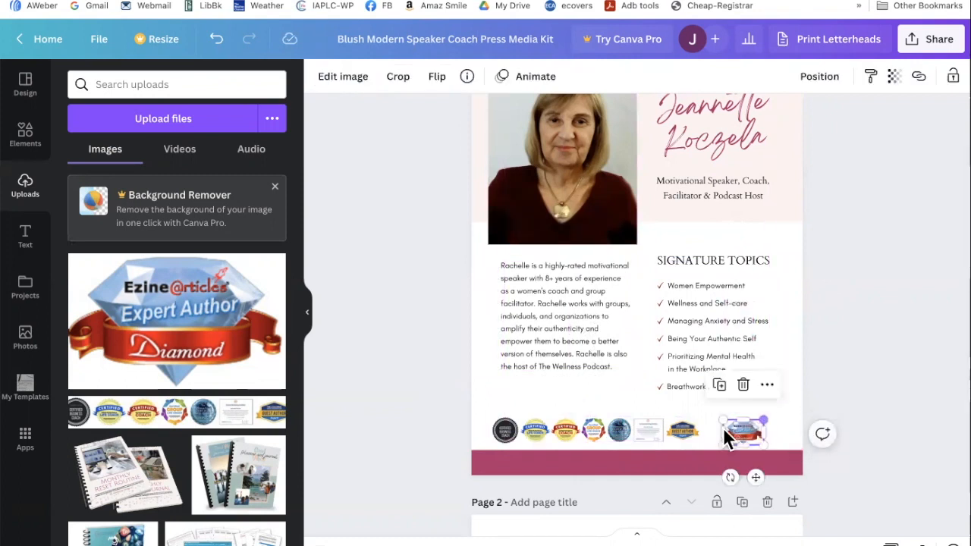
{"action": "left_click_drag", "start_coordinate": [682, 431], "coordinate": [700, 432]}
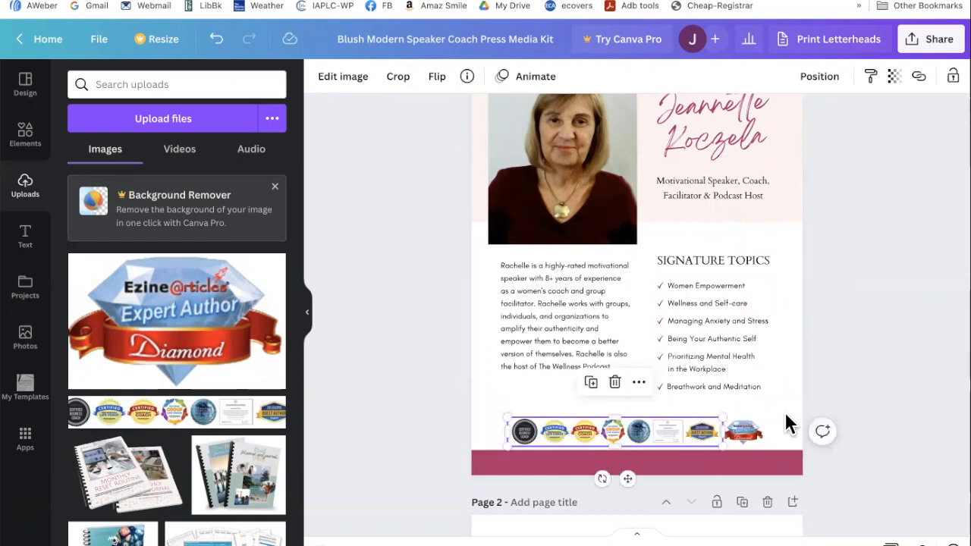
{"action": "left_click", "coordinate": [756, 444], "text": "shift"}
{"action": "left_click_drag", "start_coordinate": [765, 416], "coordinate": [793, 414]}
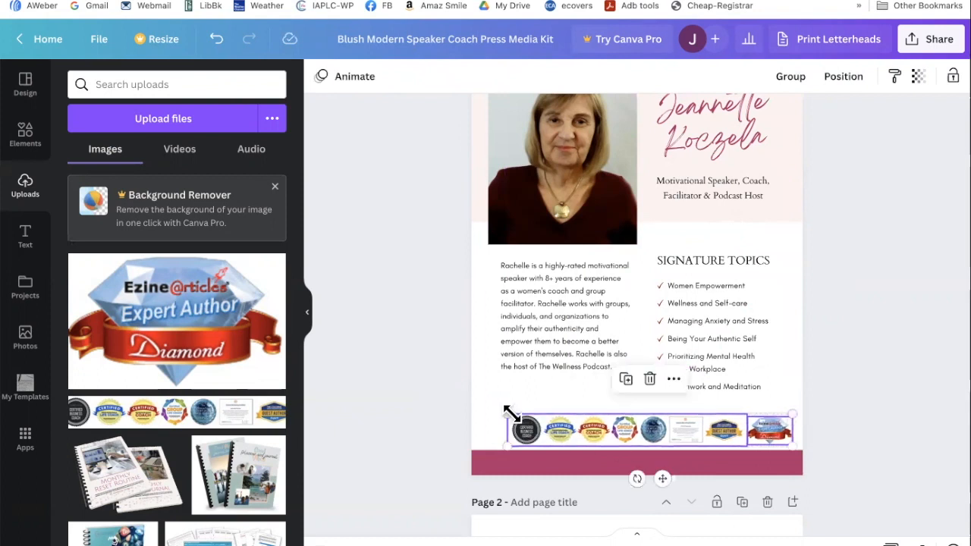
{"action": "left_click_drag", "start_coordinate": [505, 412], "coordinate": [487, 411]}
{"action": "left_click", "coordinate": [422, 424]}
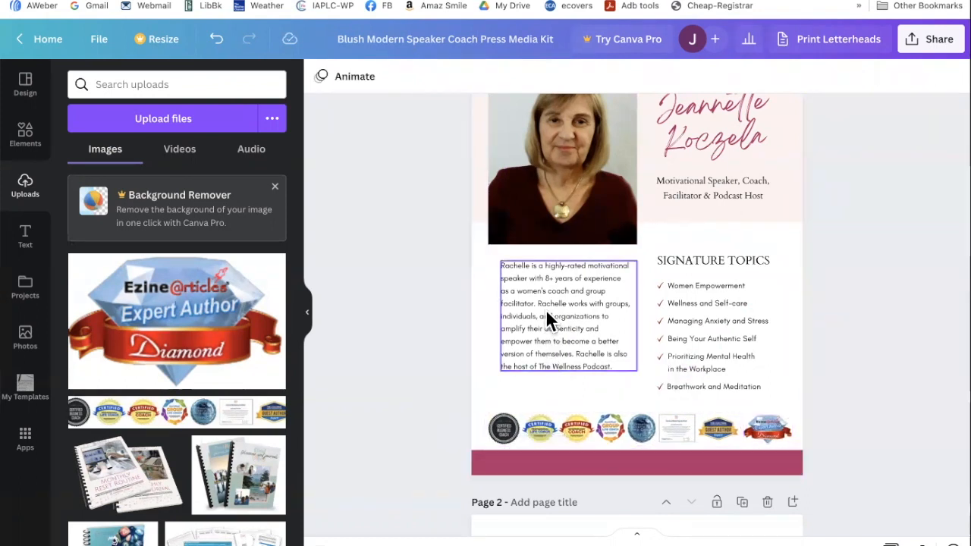
- Change the bio paragraph's font to Cardo
{"action": "left_click", "coordinate": [569, 303]}
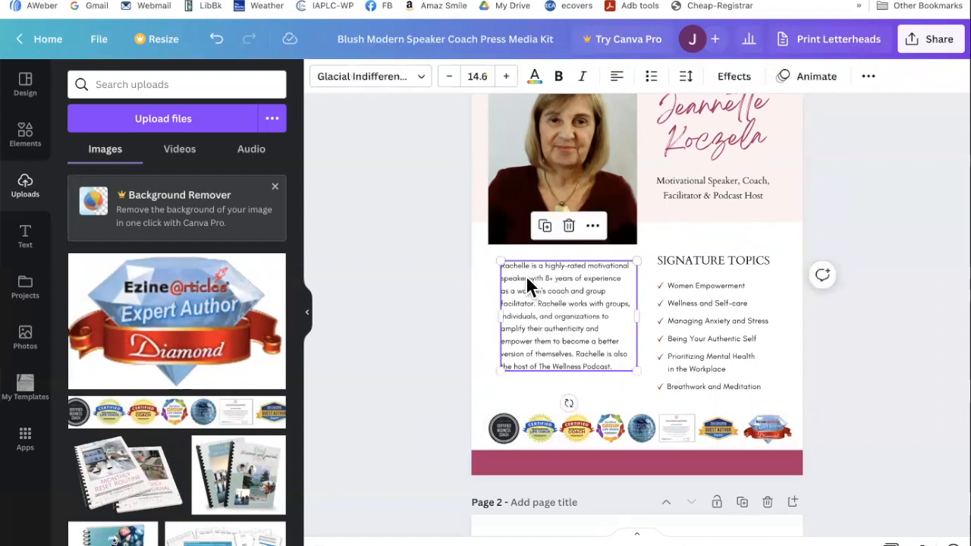
{"action": "left_click", "coordinate": [357, 79]}
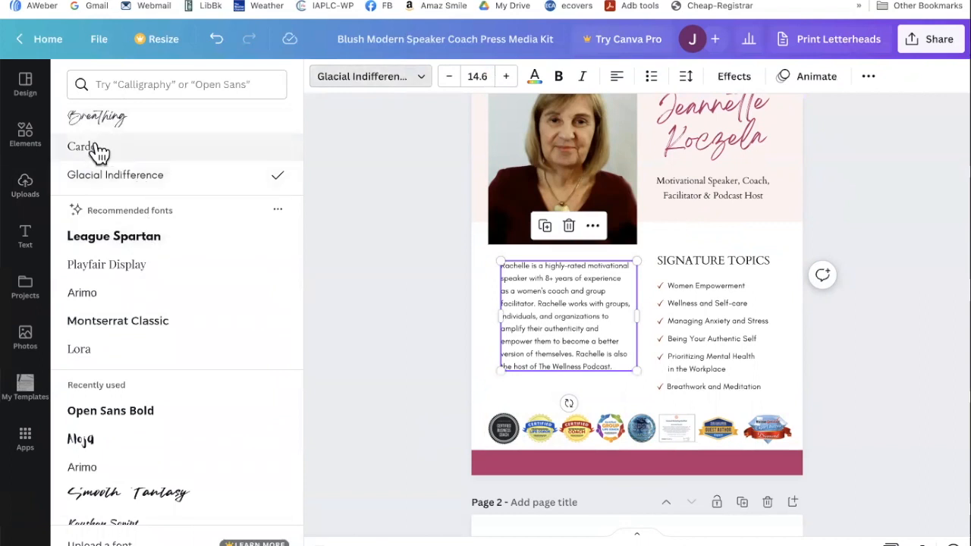
{"action": "left_click", "coordinate": [134, 147]}
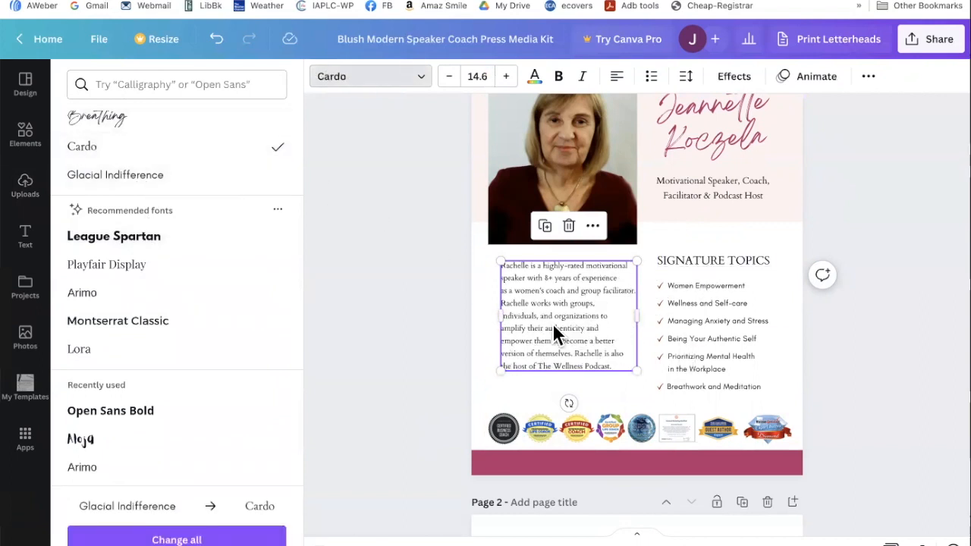
{"action": "left_click", "coordinate": [445, 377]}
{"action": "scroll", "coordinate": [446, 376], "scroll_direction": "down", "scroll_amount": 1}
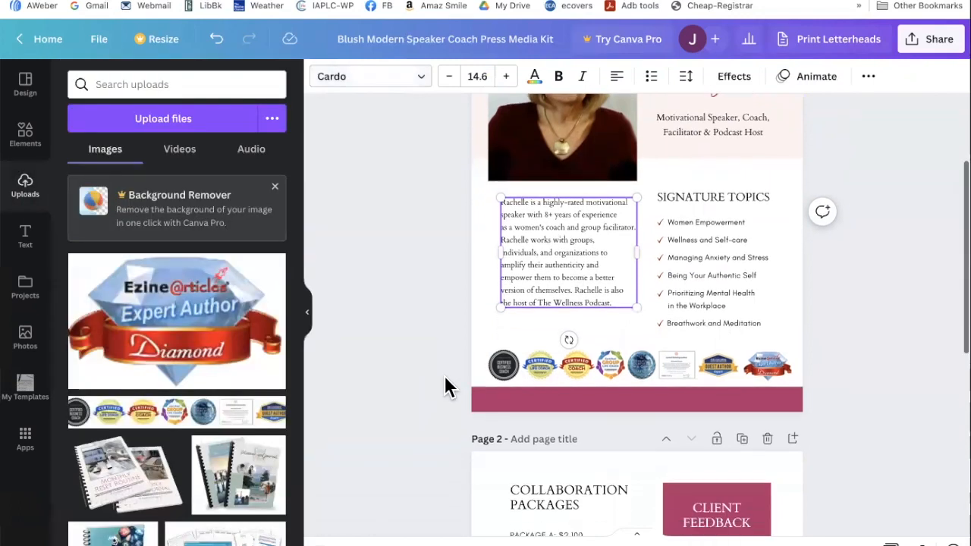
{"action": "scroll", "coordinate": [445, 377], "scroll_direction": "down", "scroll_amount": 4}
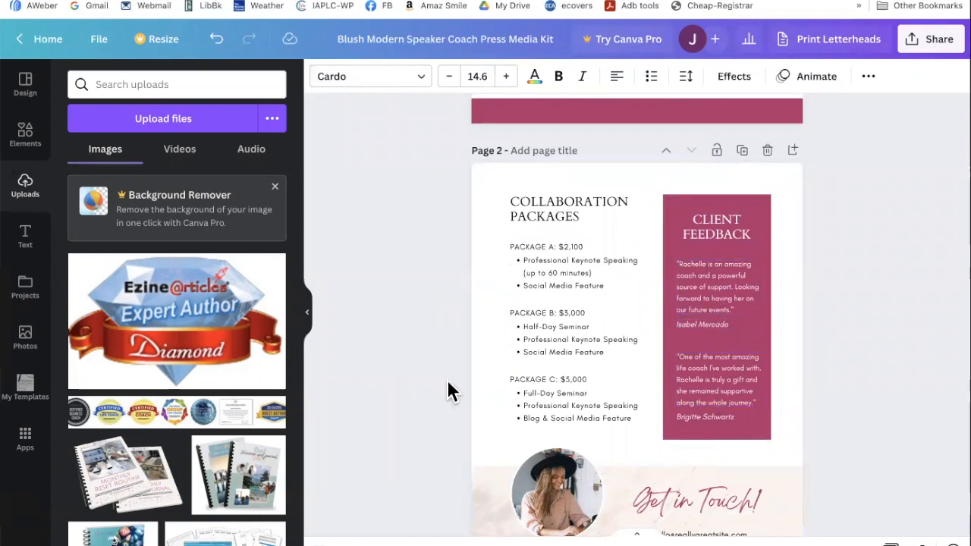
{"action": "scroll", "coordinate": [419, 372], "scroll_direction": "down", "scroll_amount": 2}
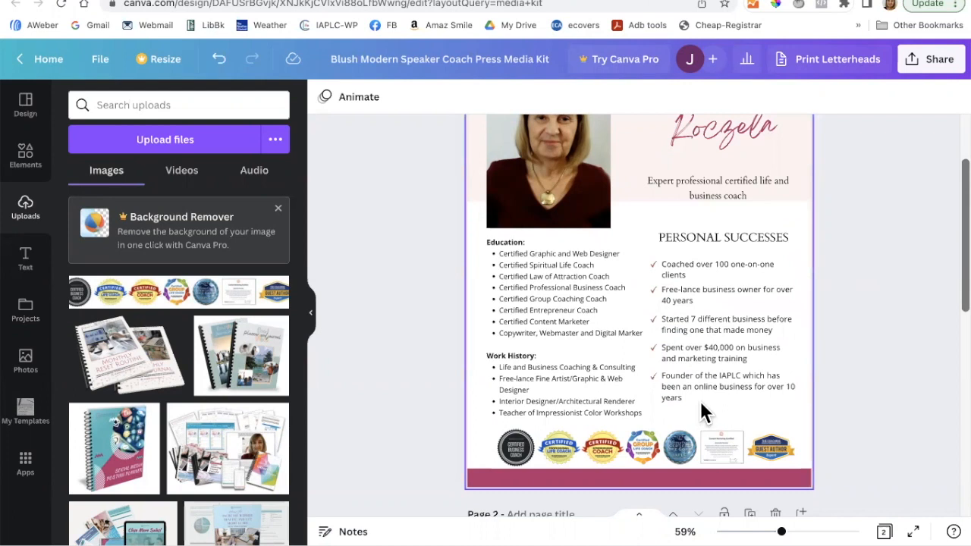
- Group the five Personal Successes checklist items and shift the group slightly down
{"action": "left_click_drag", "start_coordinate": [699, 402], "coordinate": [644, 258]}
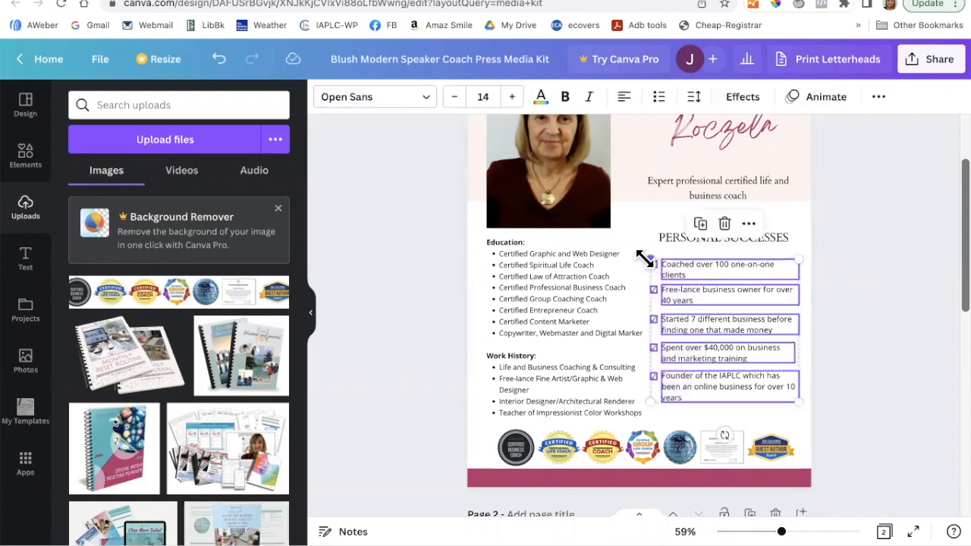
{"action": "left_click", "coordinate": [880, 104]}
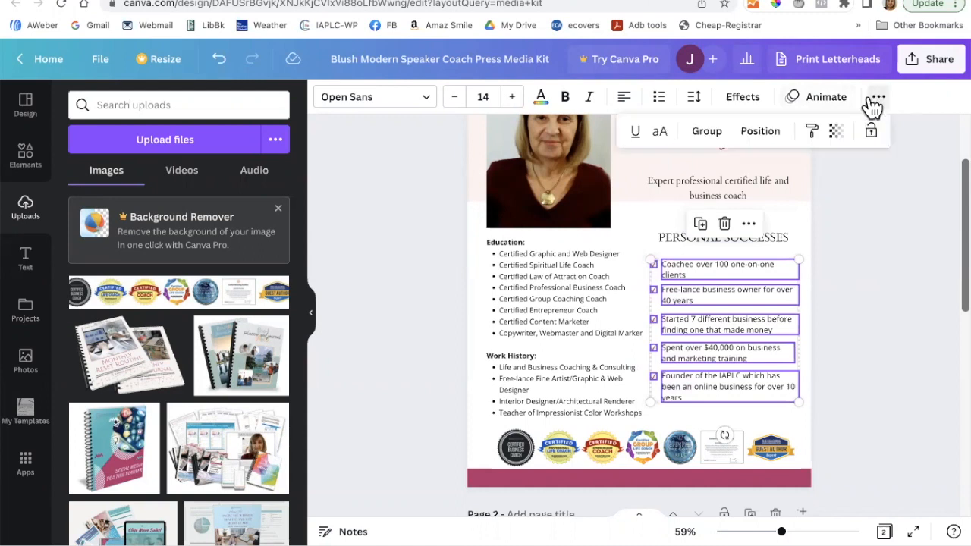
{"action": "left_click", "coordinate": [706, 134]}
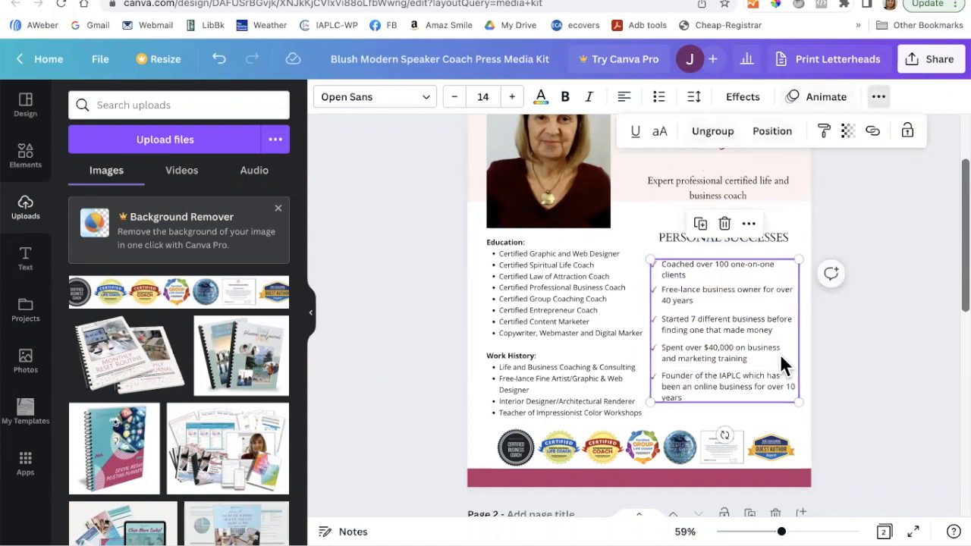
{"action": "left_click_drag", "start_coordinate": [725, 323], "coordinate": [726, 335]}
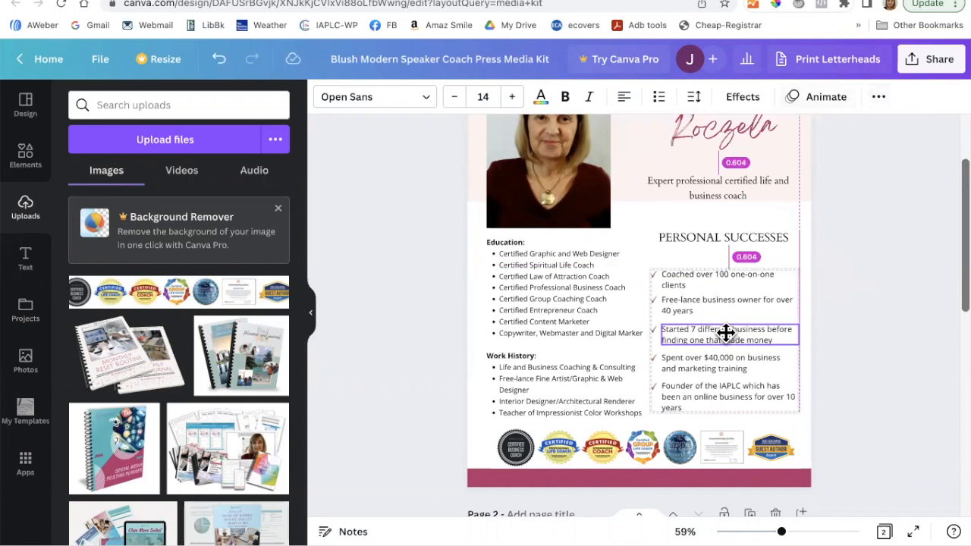
- Move the PERSONAL SUCCESSES heading down to sit just above the grouped items
{"action": "left_click", "coordinate": [702, 237]}
{"action": "left_click_drag", "start_coordinate": [703, 238], "coordinate": [698, 248]}
{"action": "key", "text": "Down"}
{"action": "key", "text": "Down"}
{"action": "key", "text": "Down"}
{"action": "key", "text": "Down"}
{"action": "key", "text": "Down"}
{"action": "key", "text": "Down"}
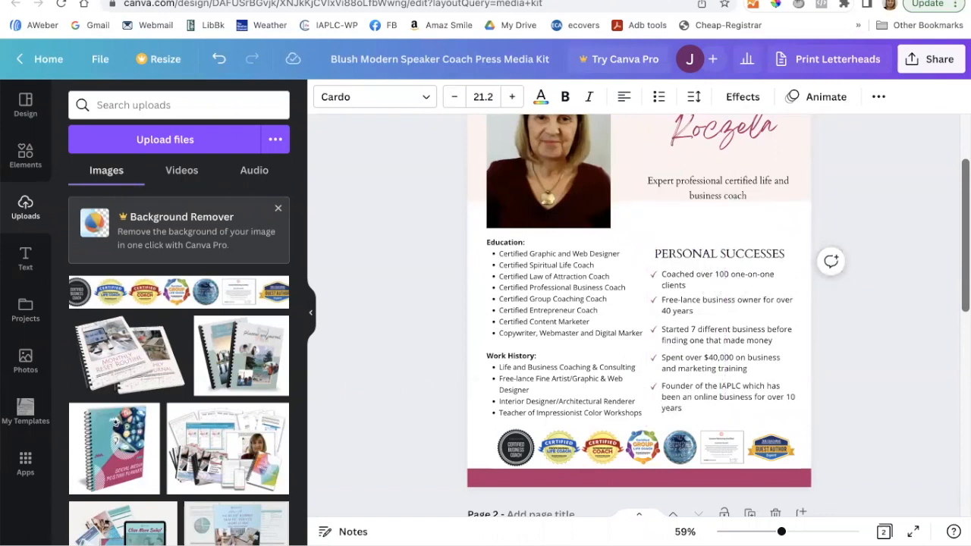
- Stretch the pink header band down and paste the IAPLC founder credential before the tagline
{"action": "left_click", "coordinate": [617, 196]}
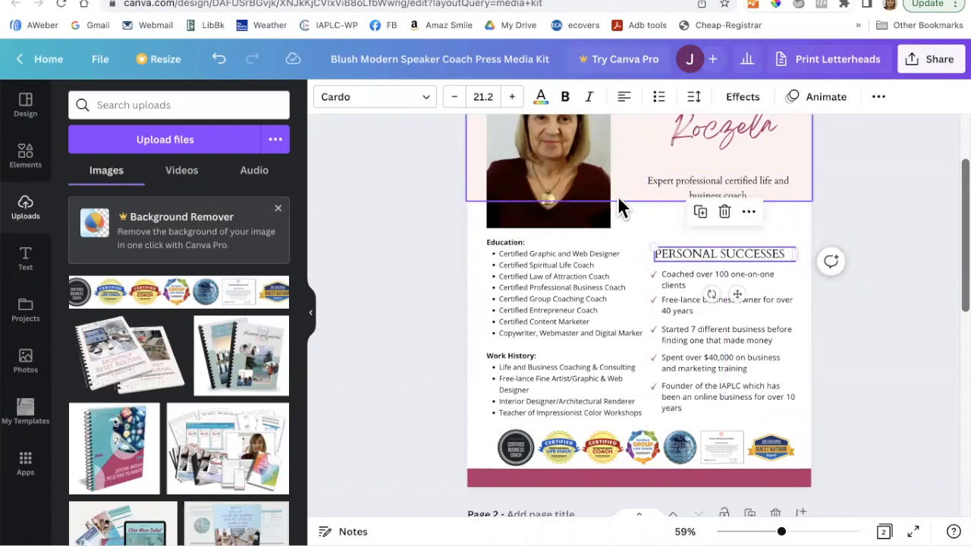
{"action": "left_click_drag", "start_coordinate": [635, 198], "coordinate": [640, 216]}
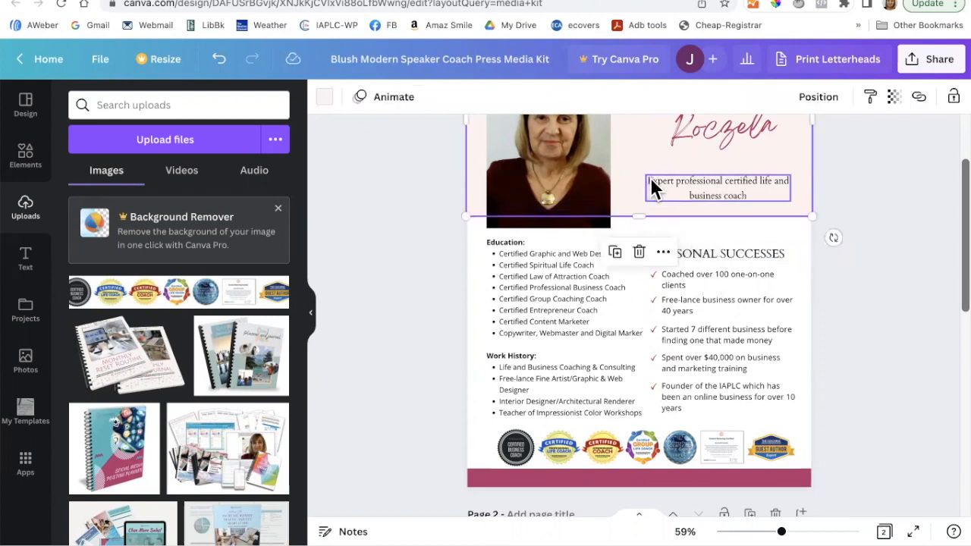
{"action": "left_click", "coordinate": [650, 187]}
{"action": "left_click", "coordinate": [651, 183]}
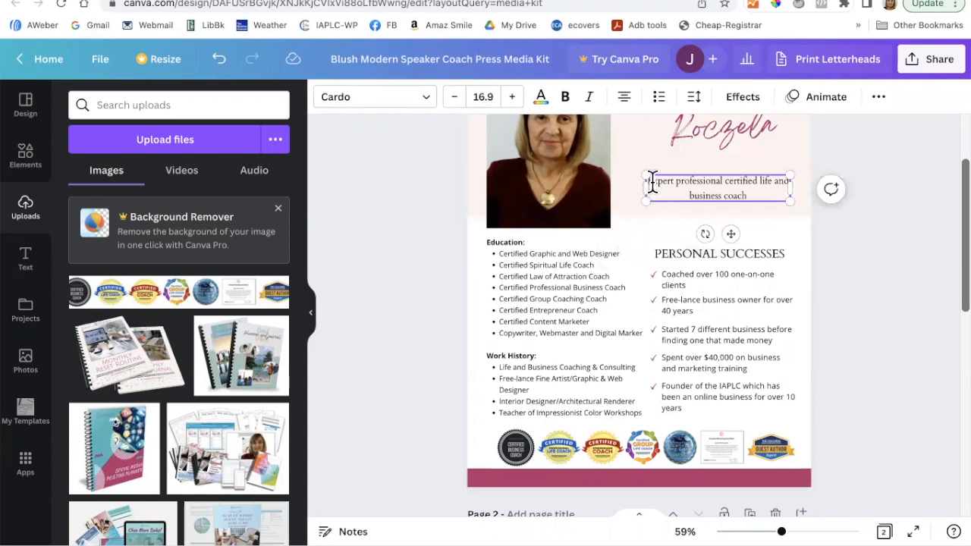
{"action": "type", "text": "Founder of the International Association of Professional Life Coaches® (IAPLC);"}
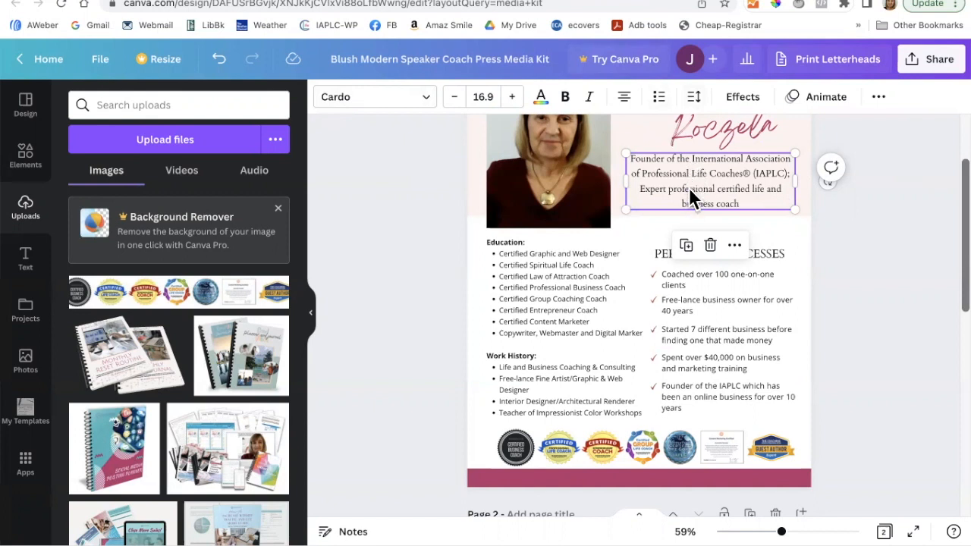
- Set the tagline's line spacing to 1.5 and move it slightly lower
{"action": "left_click", "coordinate": [701, 103]}
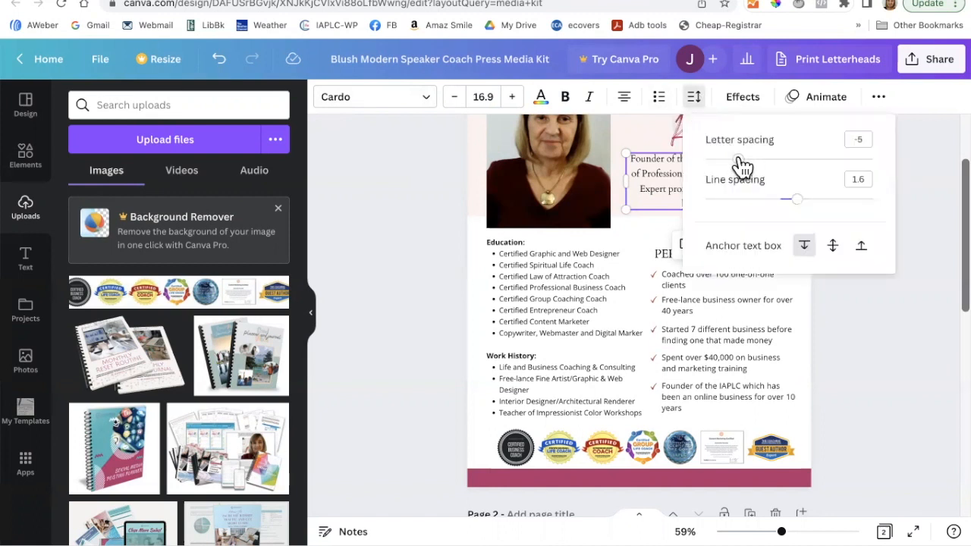
{"action": "left_click_drag", "start_coordinate": [799, 201], "coordinate": [783, 211]}
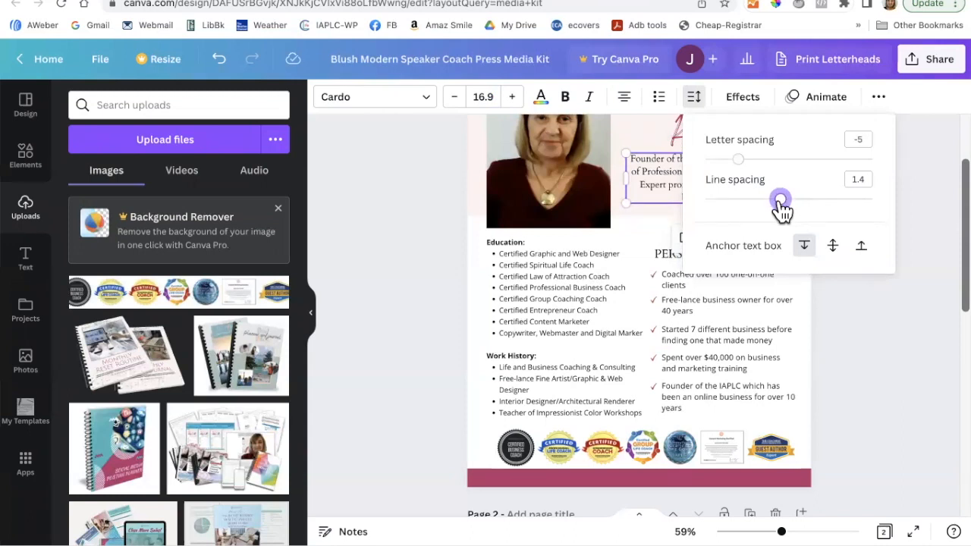
{"action": "left_click", "coordinate": [927, 315]}
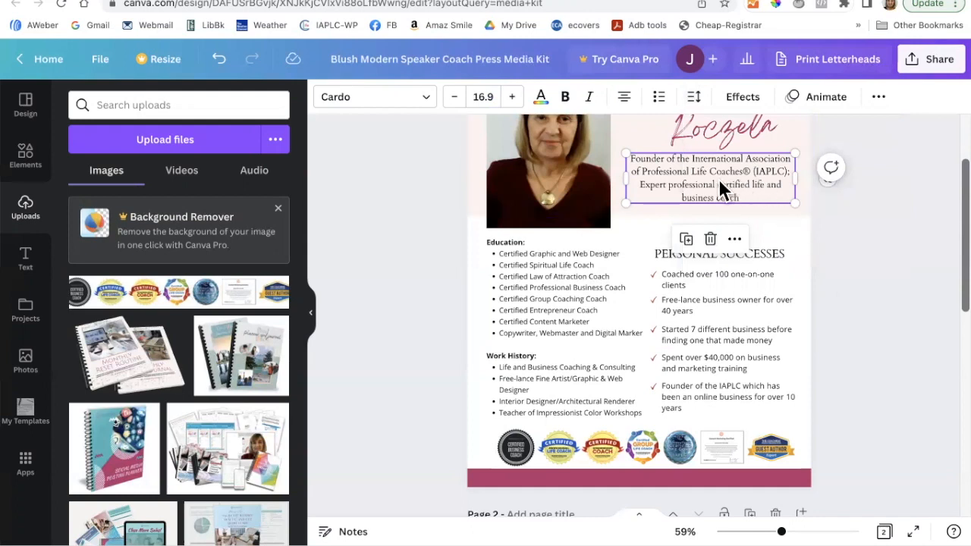
{"action": "left_click_drag", "start_coordinate": [721, 181], "coordinate": [721, 190]}
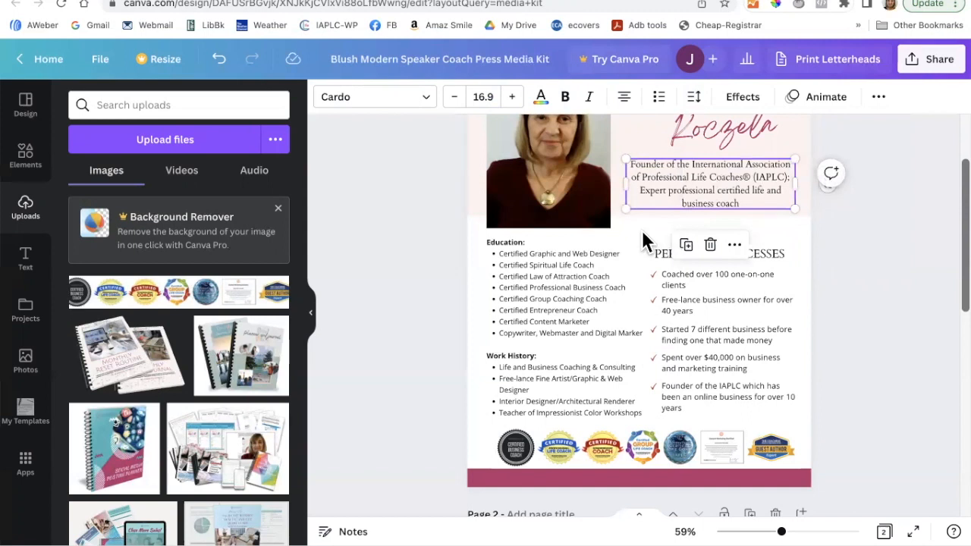
- Nudge the PERSONAL SUCCESSES heading and its checklist up slightly
{"action": "scroll", "coordinate": [610, 267], "scroll_direction": "up", "scroll_amount": 3}
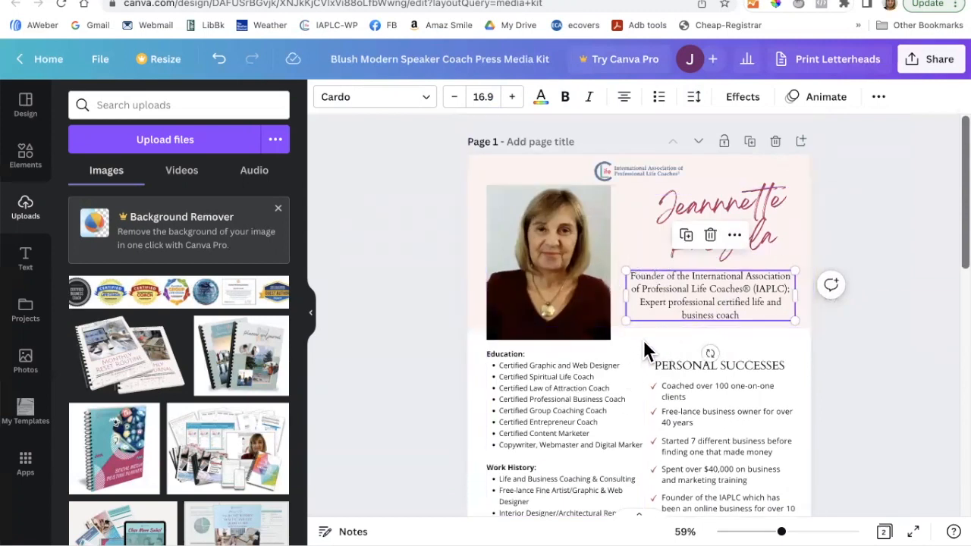
{"action": "scroll", "coordinate": [633, 340], "scroll_direction": "down", "scroll_amount": 2}
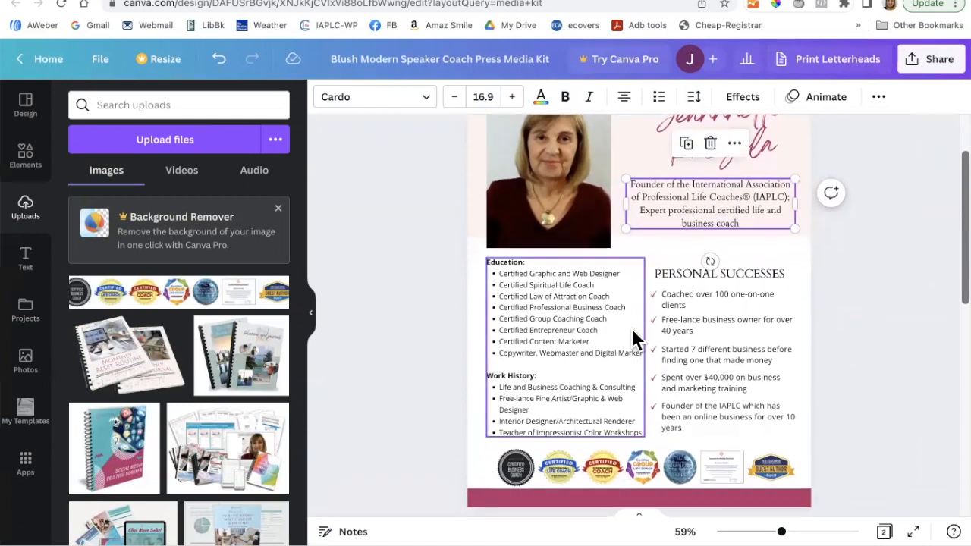
{"action": "left_click", "coordinate": [679, 271]}
{"action": "left_click", "coordinate": [684, 307], "text": "shift"}
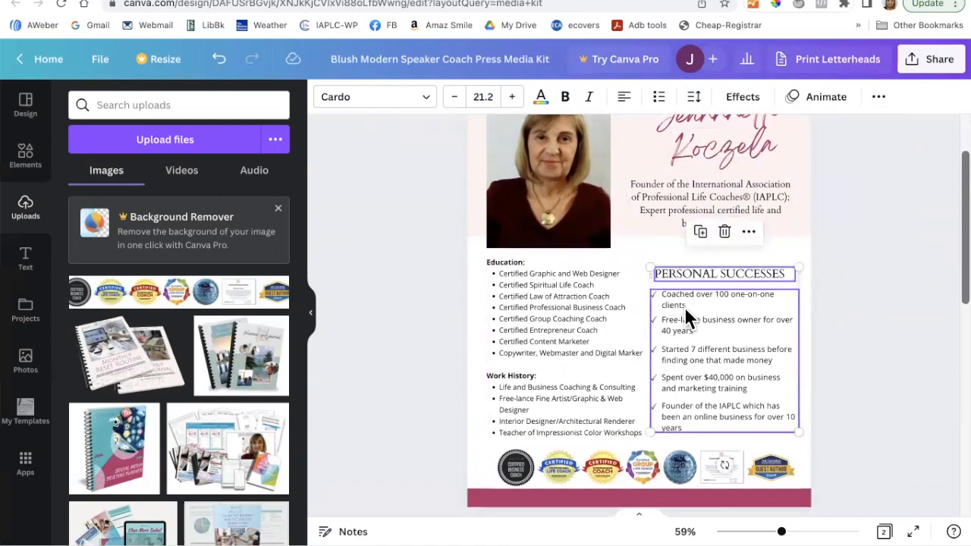
{"action": "key", "text": "Up"}
{"action": "key", "text": "Up"}
{"action": "key", "text": "Up"}
{"action": "key", "text": "Up"}
{"action": "key", "text": "Up"}
{"action": "key", "text": "Up"}
{"action": "key", "text": "Up"}
{"action": "key", "text": "Up"}
{"action": "key", "text": "Up"}
{"action": "key", "text": "Up"}
{"action": "key", "text": "Up"}
{"action": "key", "text": "Up"}
{"action": "key", "text": "Up"}
{"action": "key", "text": "Up"}
{"action": "key", "text": "Up"}
{"action": "key", "text": "Up"}
{"action": "key", "text": "Up"}
{"action": "key", "text": "Up"}
{"action": "key", "text": "Up"}
{"action": "key", "text": "Up"}
{"action": "key", "text": "Up"}
{"action": "key", "text": "Up"}
{"action": "key", "text": "Up"}
{"action": "key", "text": "Up"}
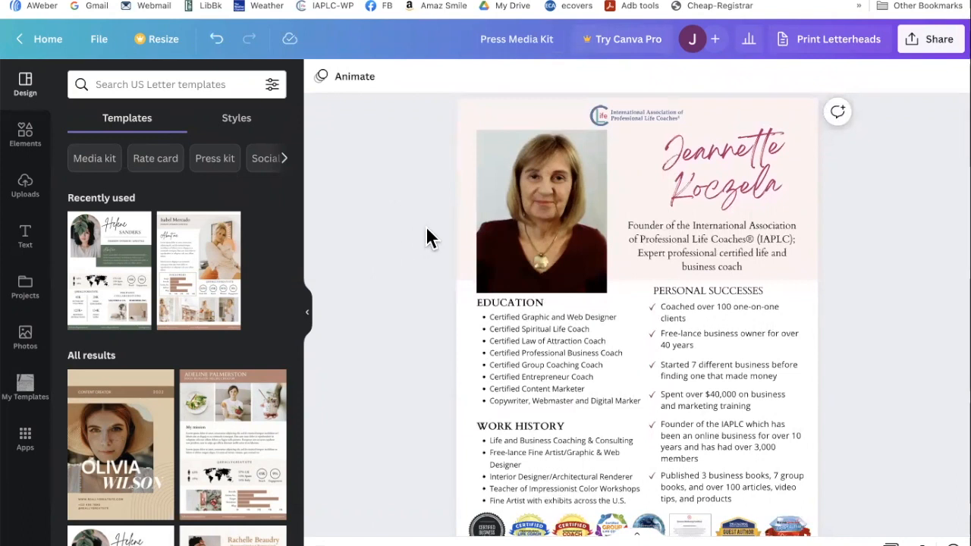
- Scroll from page 1 down to page 2's availability and Get in Touch section
{"action": "scroll", "coordinate": [426, 227], "scroll_direction": "down", "scroll_amount": 1}
{"action": "scroll", "coordinate": [426, 228], "scroll_direction": "up", "scroll_amount": 1}
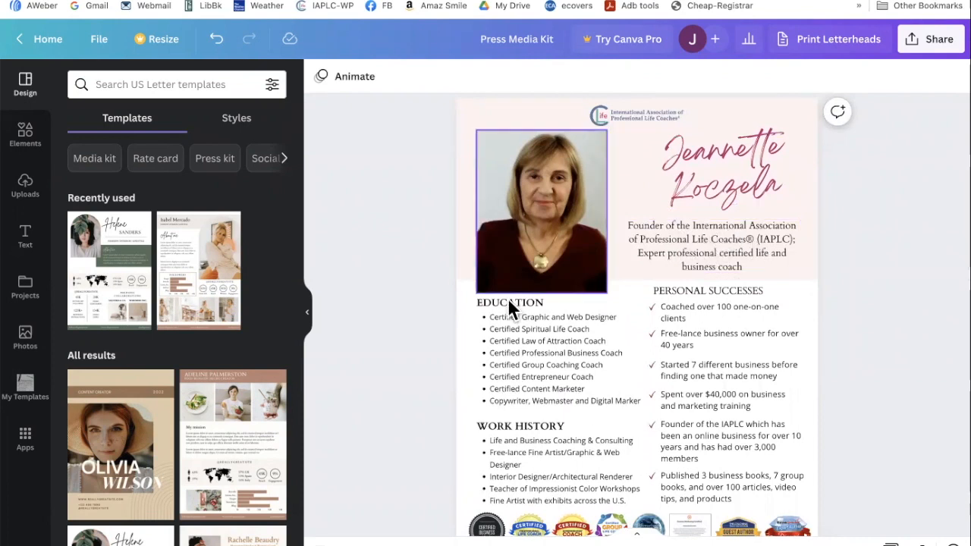
{"action": "scroll", "coordinate": [410, 338], "scroll_direction": "down", "scroll_amount": 1}
{"action": "scroll", "coordinate": [411, 338], "scroll_direction": "down", "scroll_amount": 1}
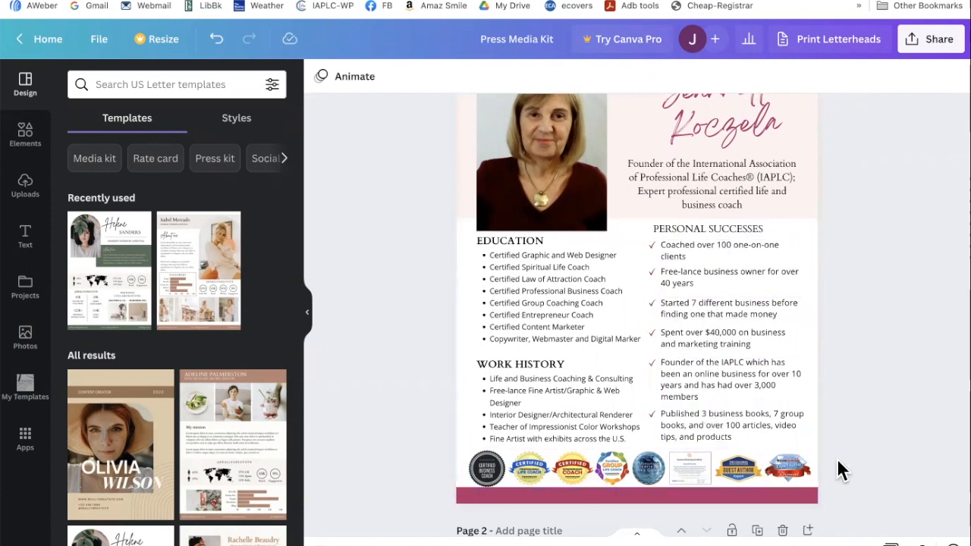
{"action": "scroll", "coordinate": [419, 429], "scroll_direction": "down", "scroll_amount": 5}
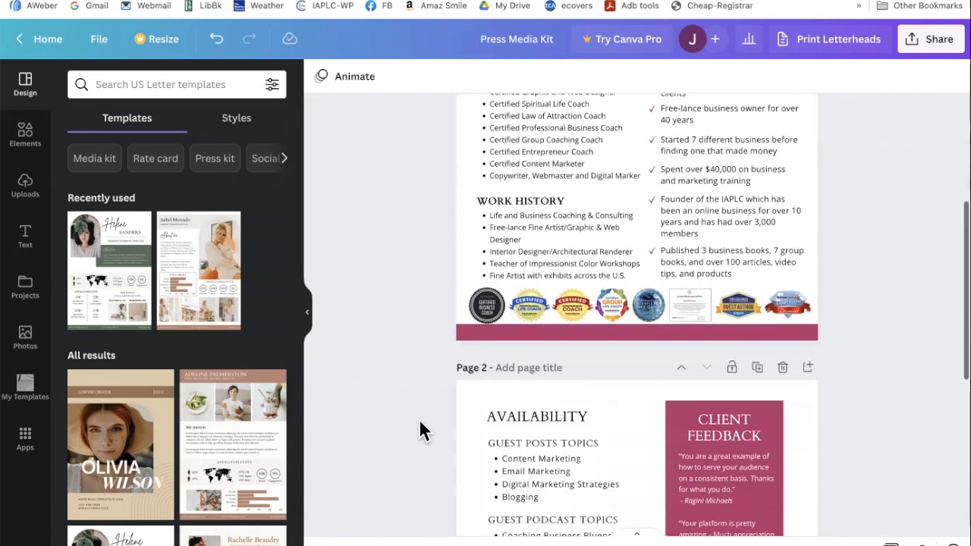
{"action": "scroll", "coordinate": [420, 422], "scroll_direction": "down", "scroll_amount": 1}
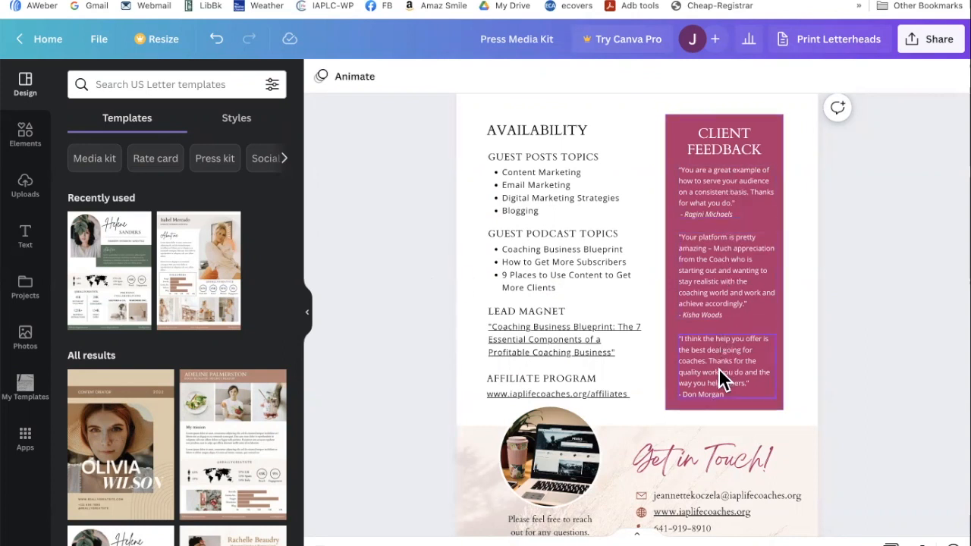
{"action": "scroll", "coordinate": [718, 368], "scroll_direction": "down", "scroll_amount": 3}
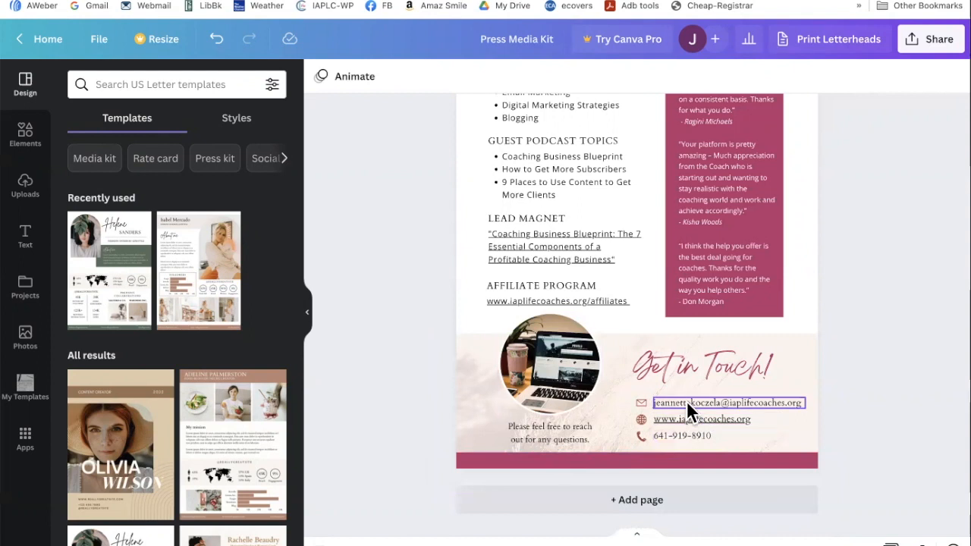
- Inspect the email contact line's link settings, closing them without adding a link
{"action": "left_click", "coordinate": [754, 416]}
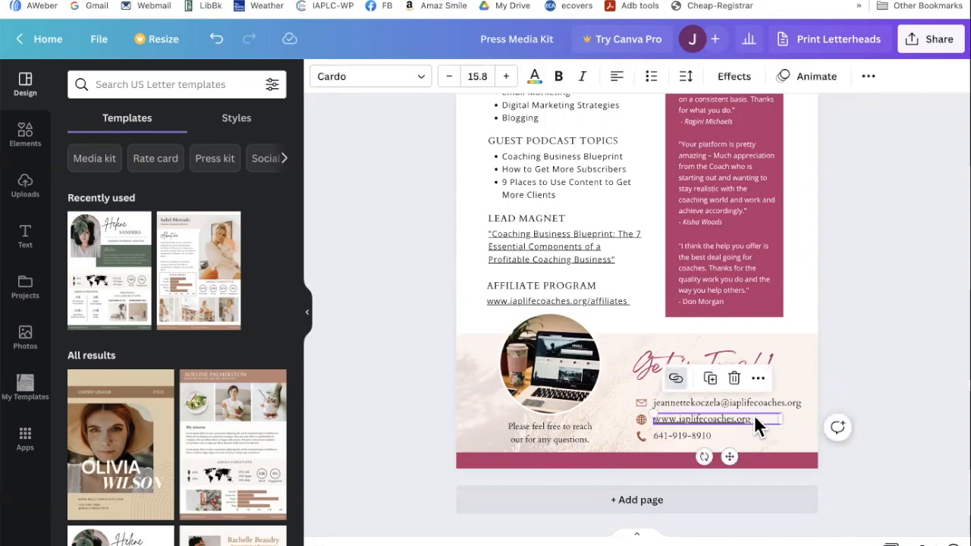
{"action": "left_click", "coordinate": [718, 402]}
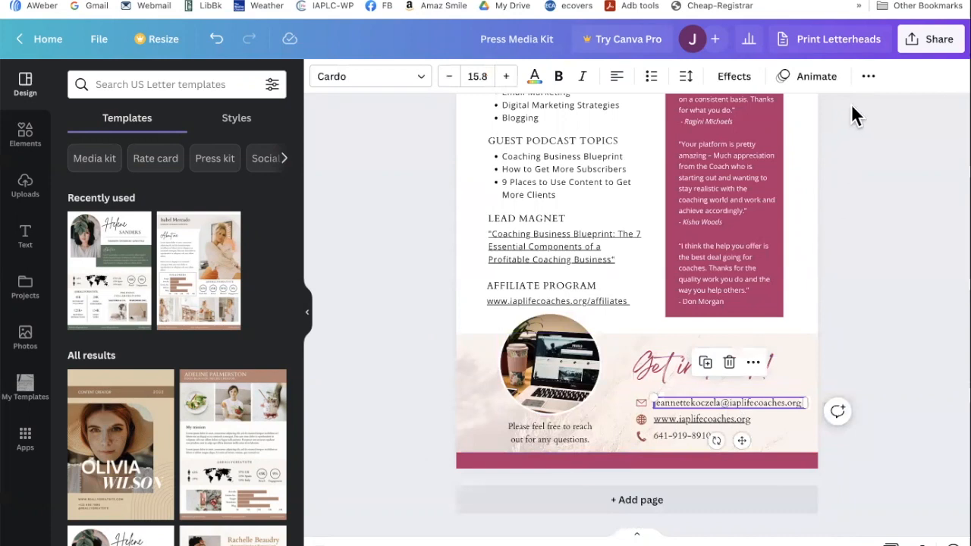
{"action": "left_click", "coordinate": [868, 78]}
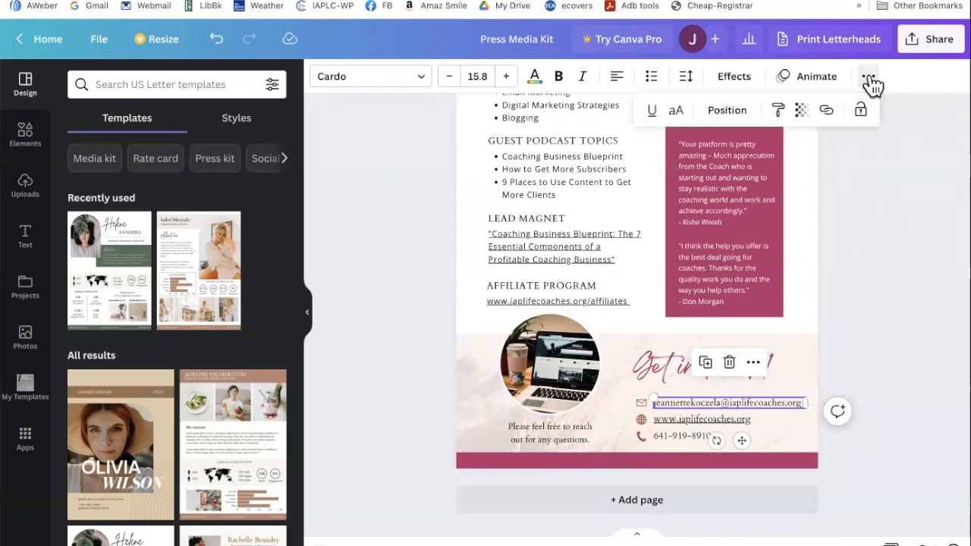
{"action": "left_click", "coordinate": [827, 111]}
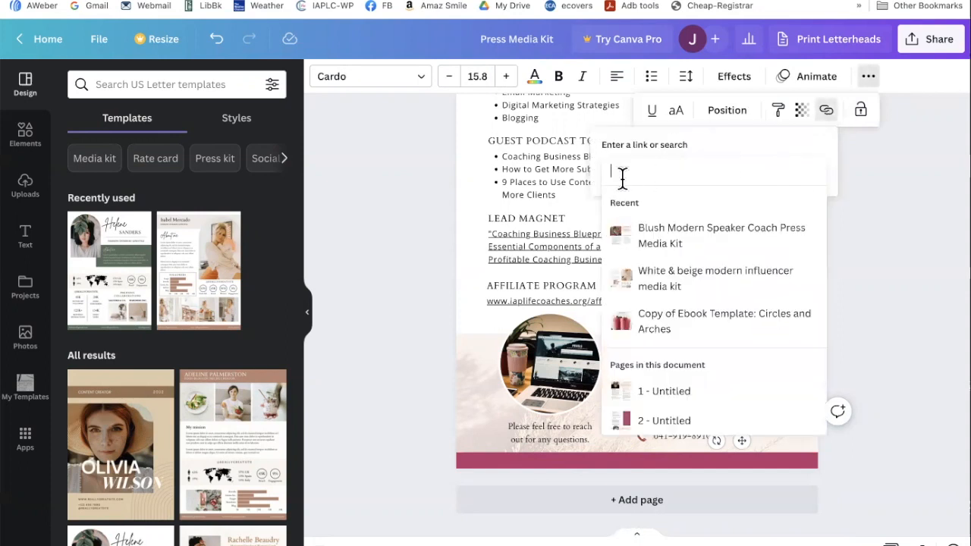
{"action": "left_click", "coordinate": [876, 201]}
- Check the website line's link, then scroll back up to page 1
{"action": "left_click", "coordinate": [754, 422]}
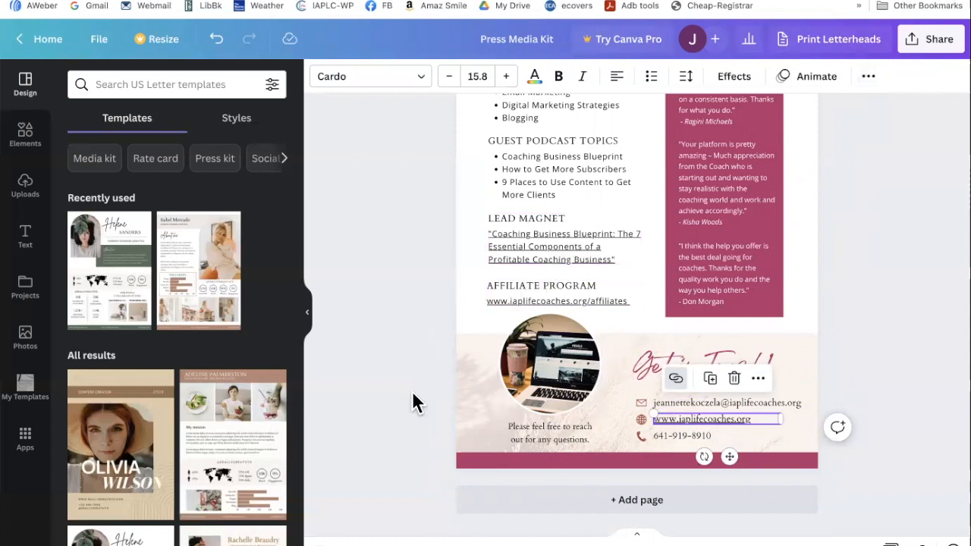
{"action": "scroll", "coordinate": [413, 402], "scroll_direction": "up", "scroll_amount": 10}
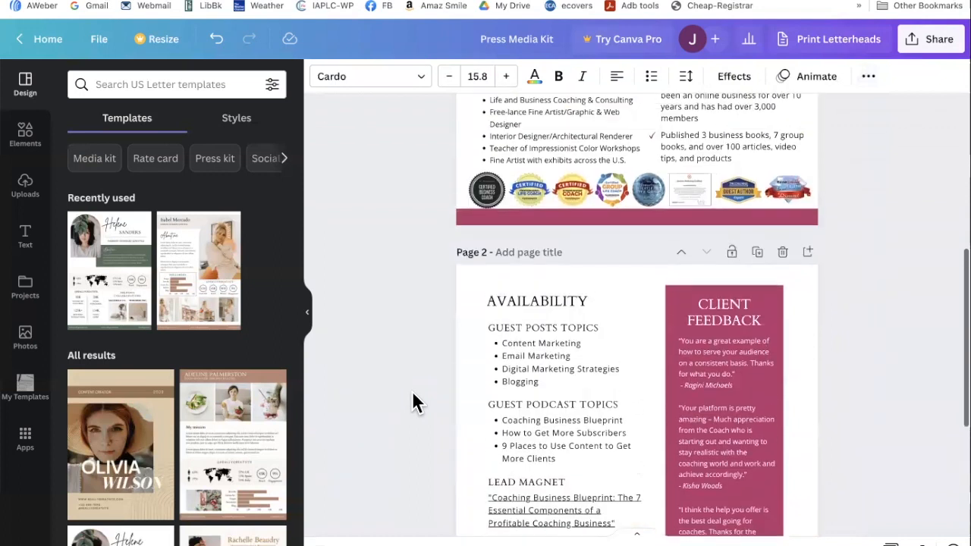
{"action": "scroll", "coordinate": [413, 401], "scroll_direction": "up", "scroll_amount": 2}
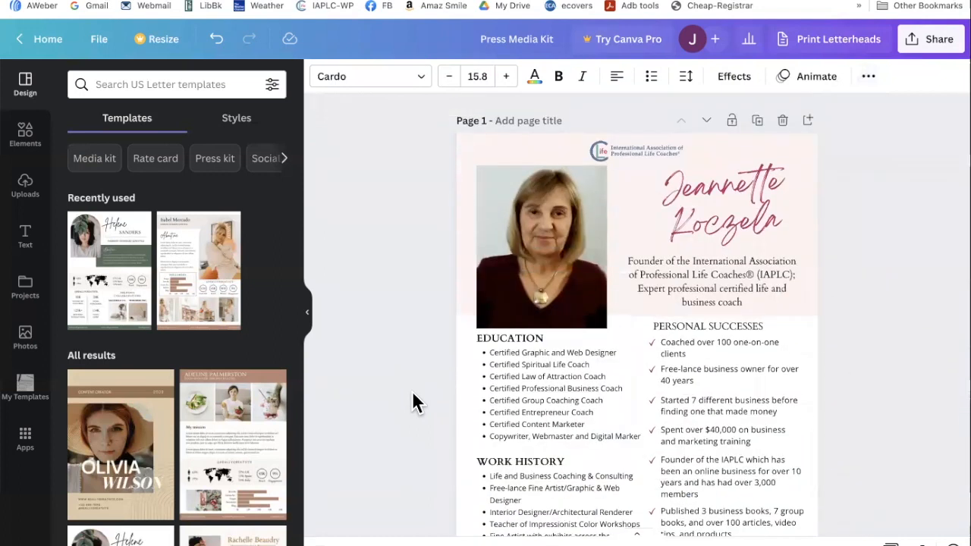